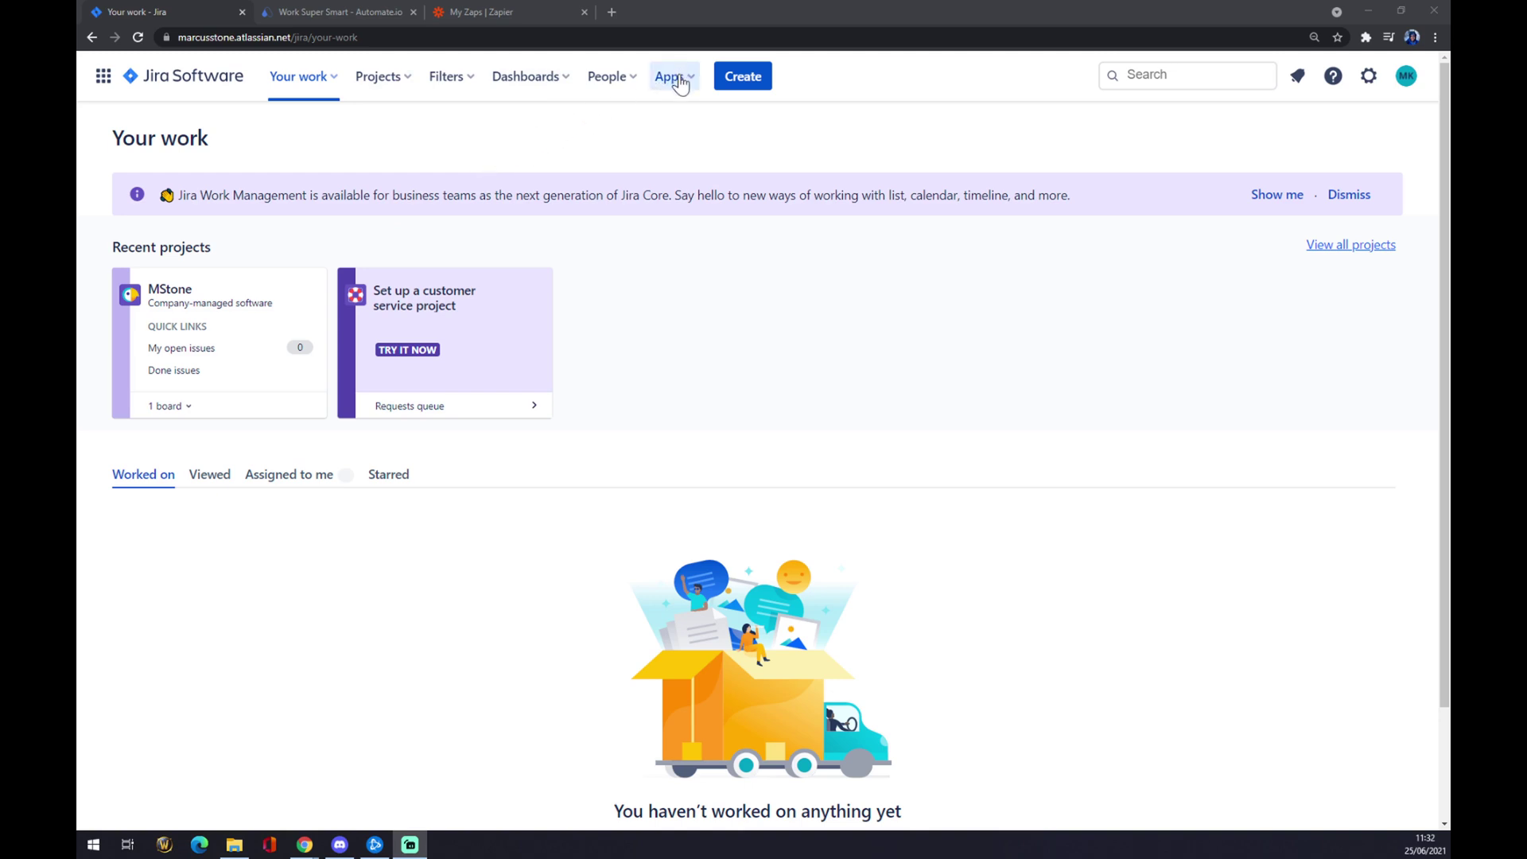
Step: Search Jira's app marketplace for 'slack' and review the Slack Jira Integration app page
left_click(678, 80)
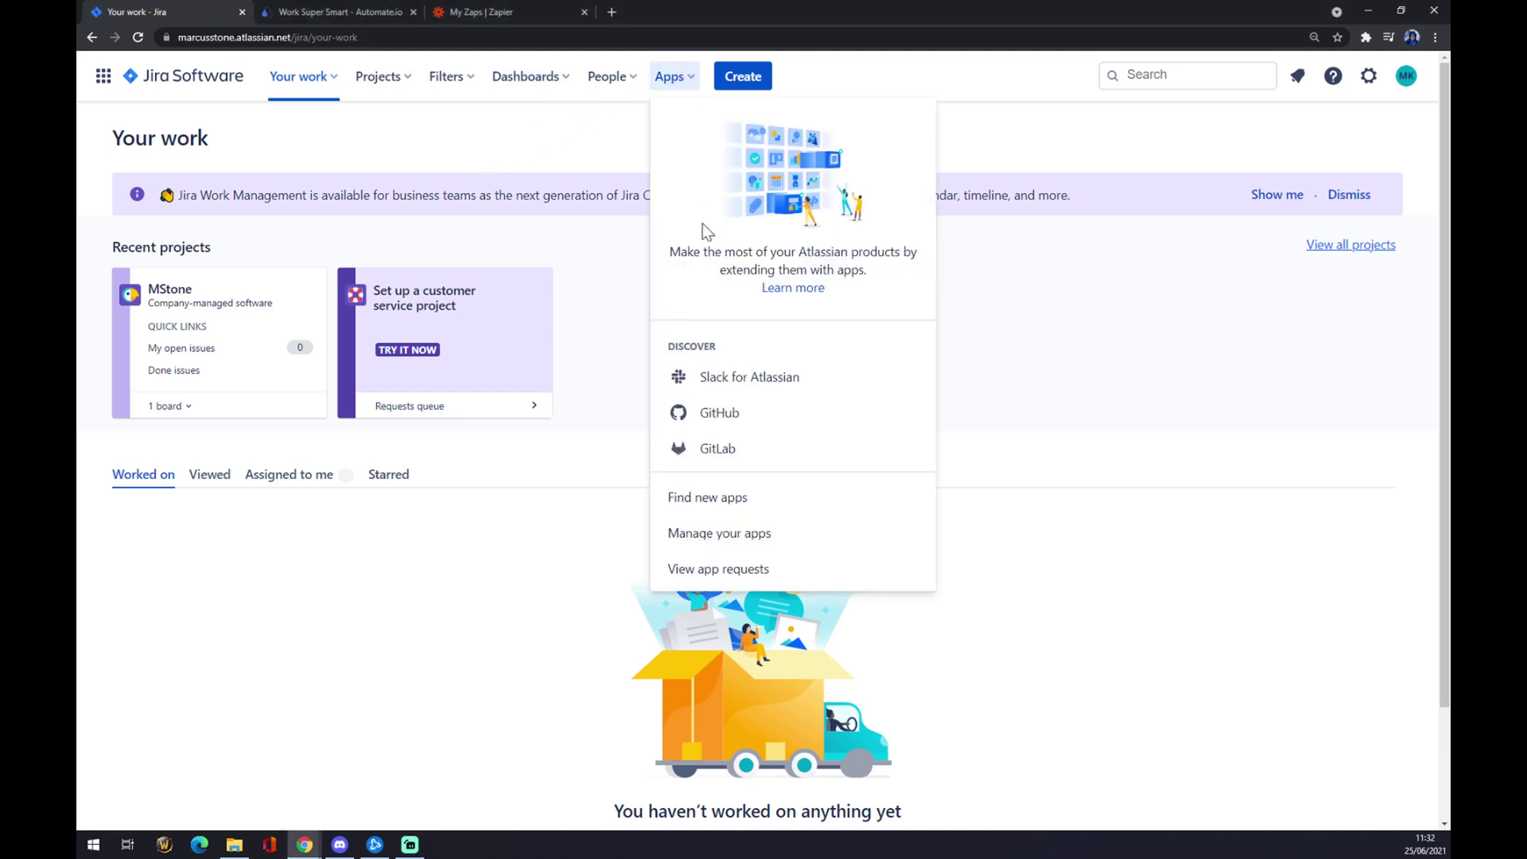
left_click(744, 501)
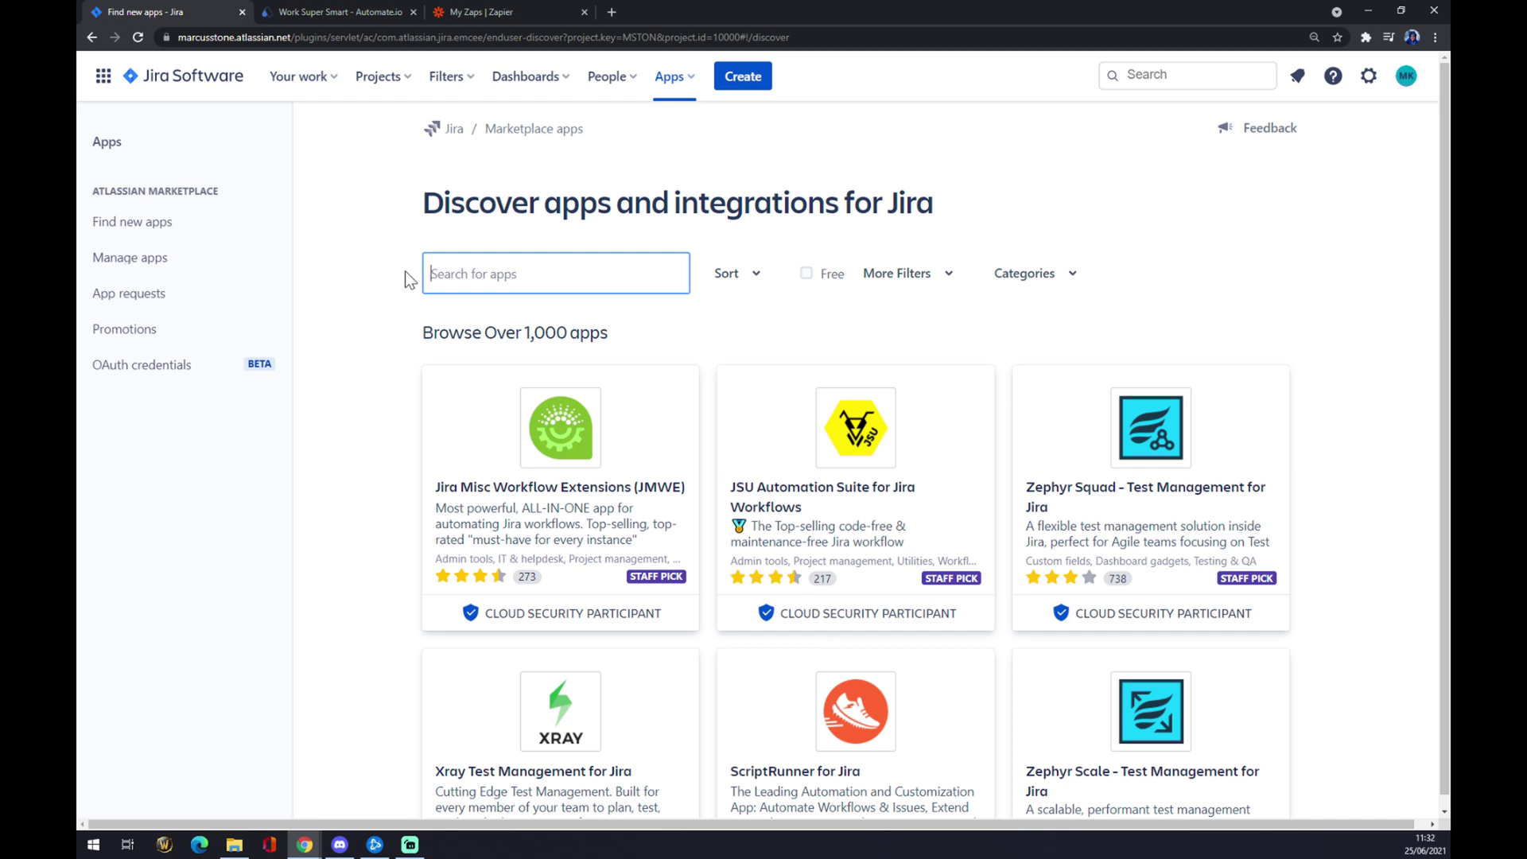
type("slack")
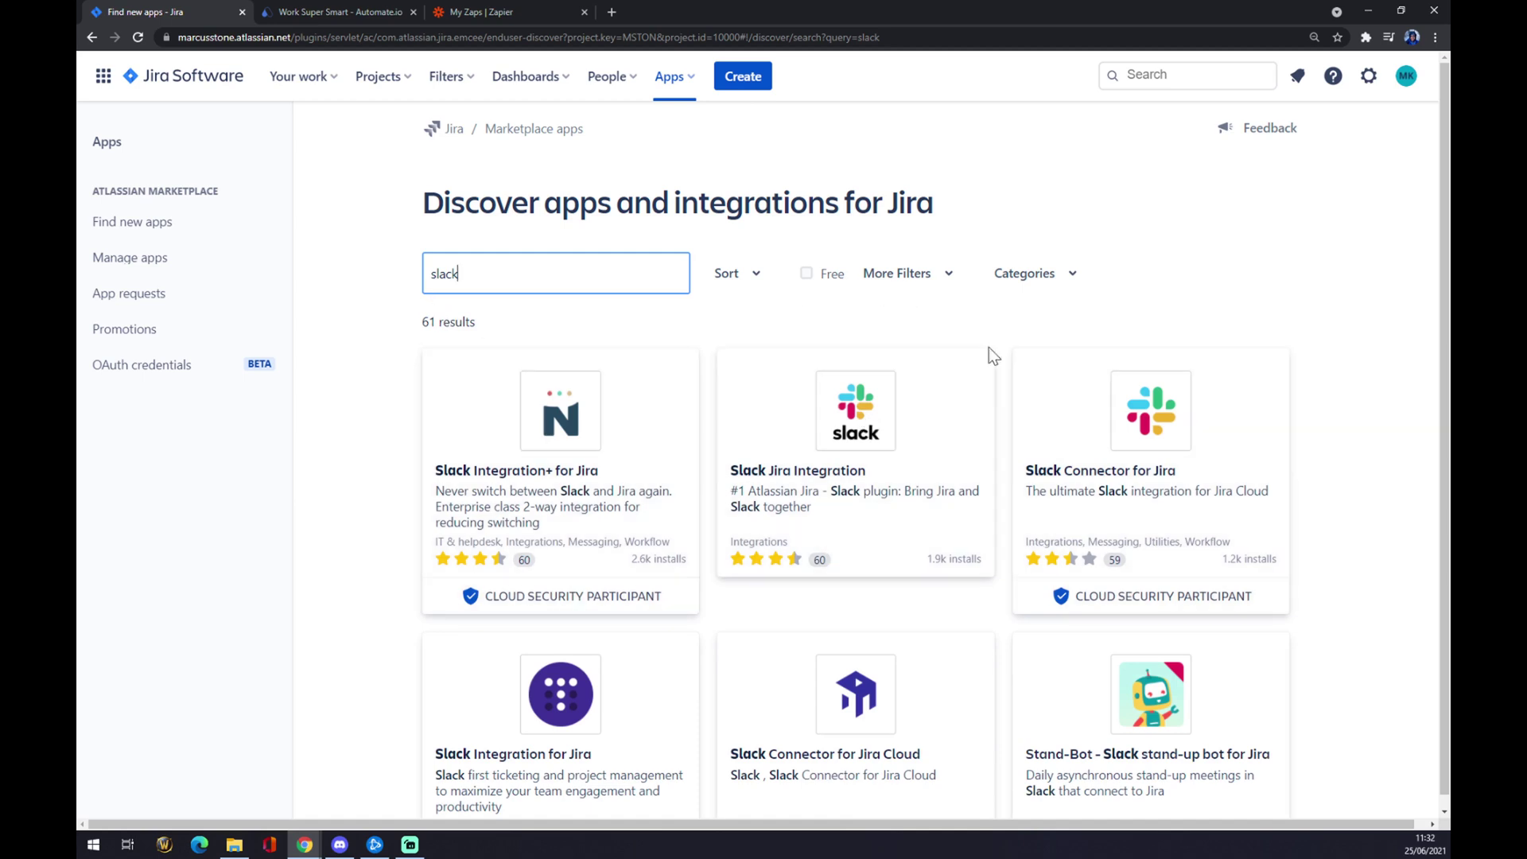
left_click(850, 432)
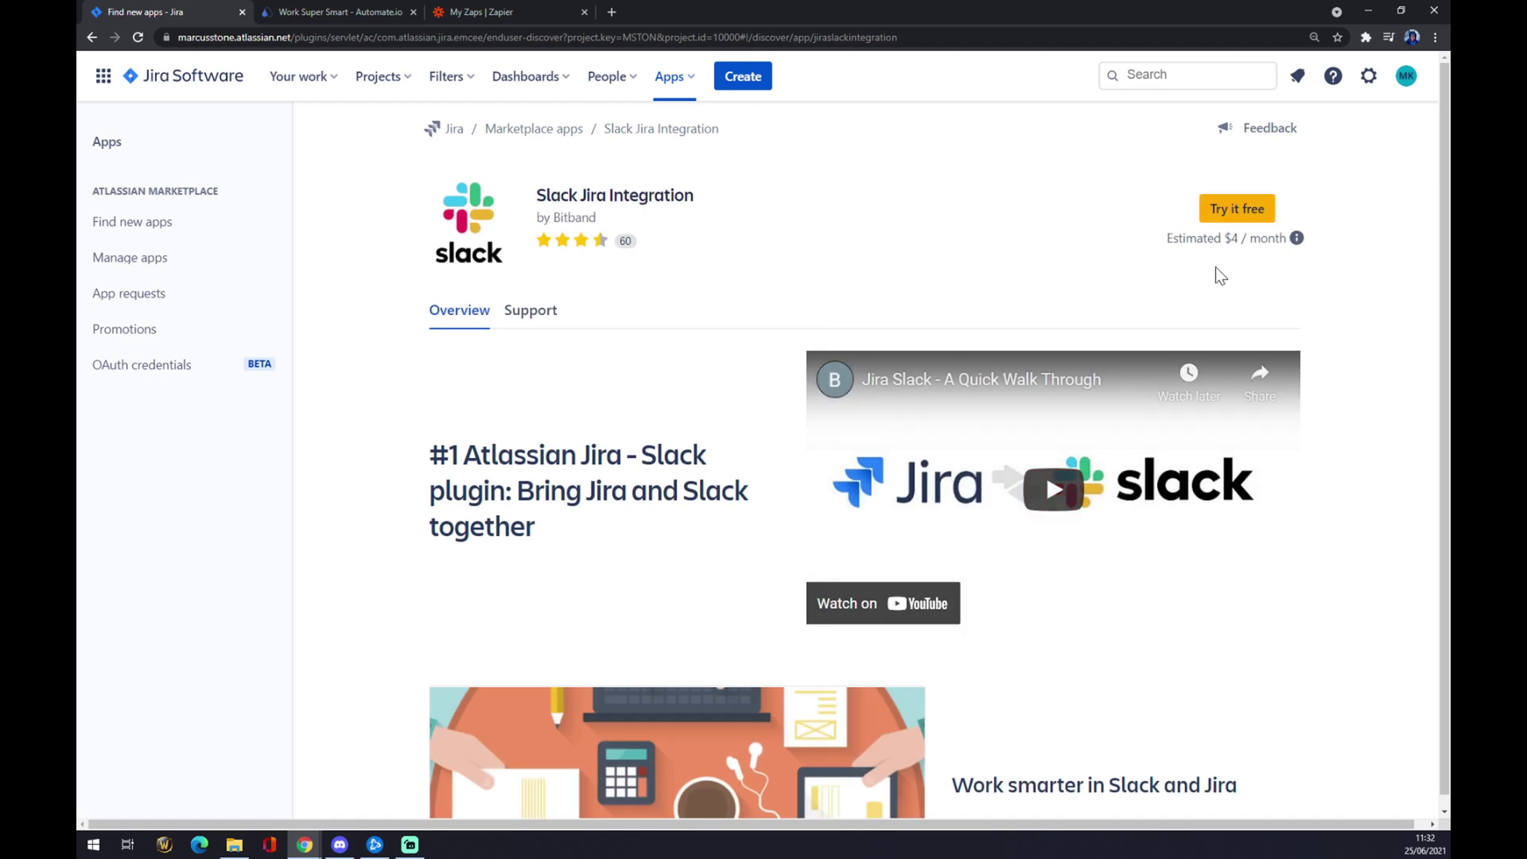
scroll(1309, 322, "down", 2)
scroll(1360, 322, "up", 2)
scroll(557, 209, "down", 5)
scroll(555, 208, "up", 5)
Step: On Automate.io, search the full integrations list for 'jira' and open the Jira result
left_click(361, 10)
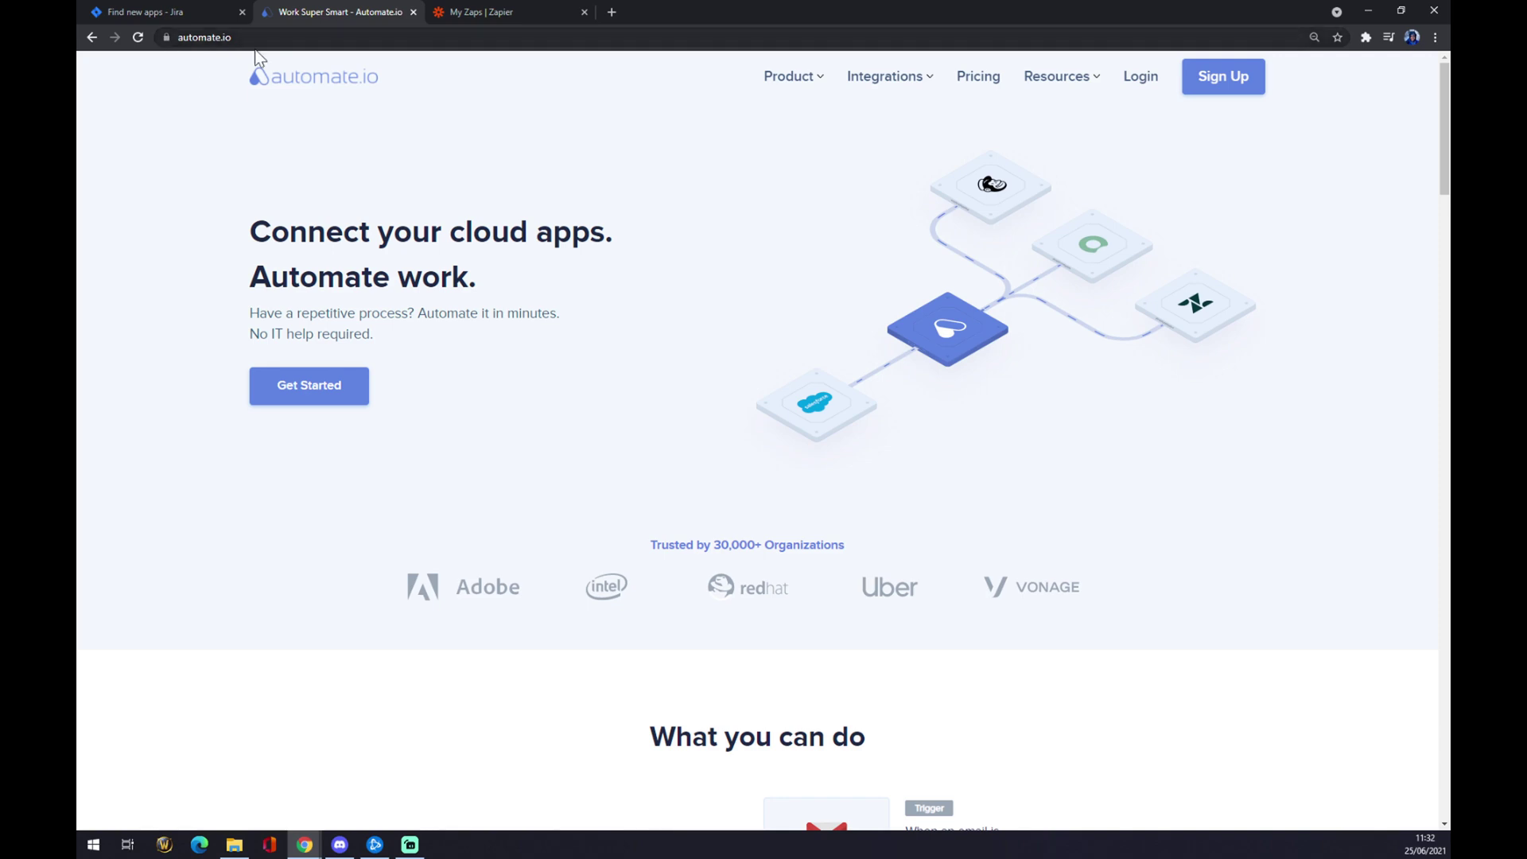
left_click(879, 77)
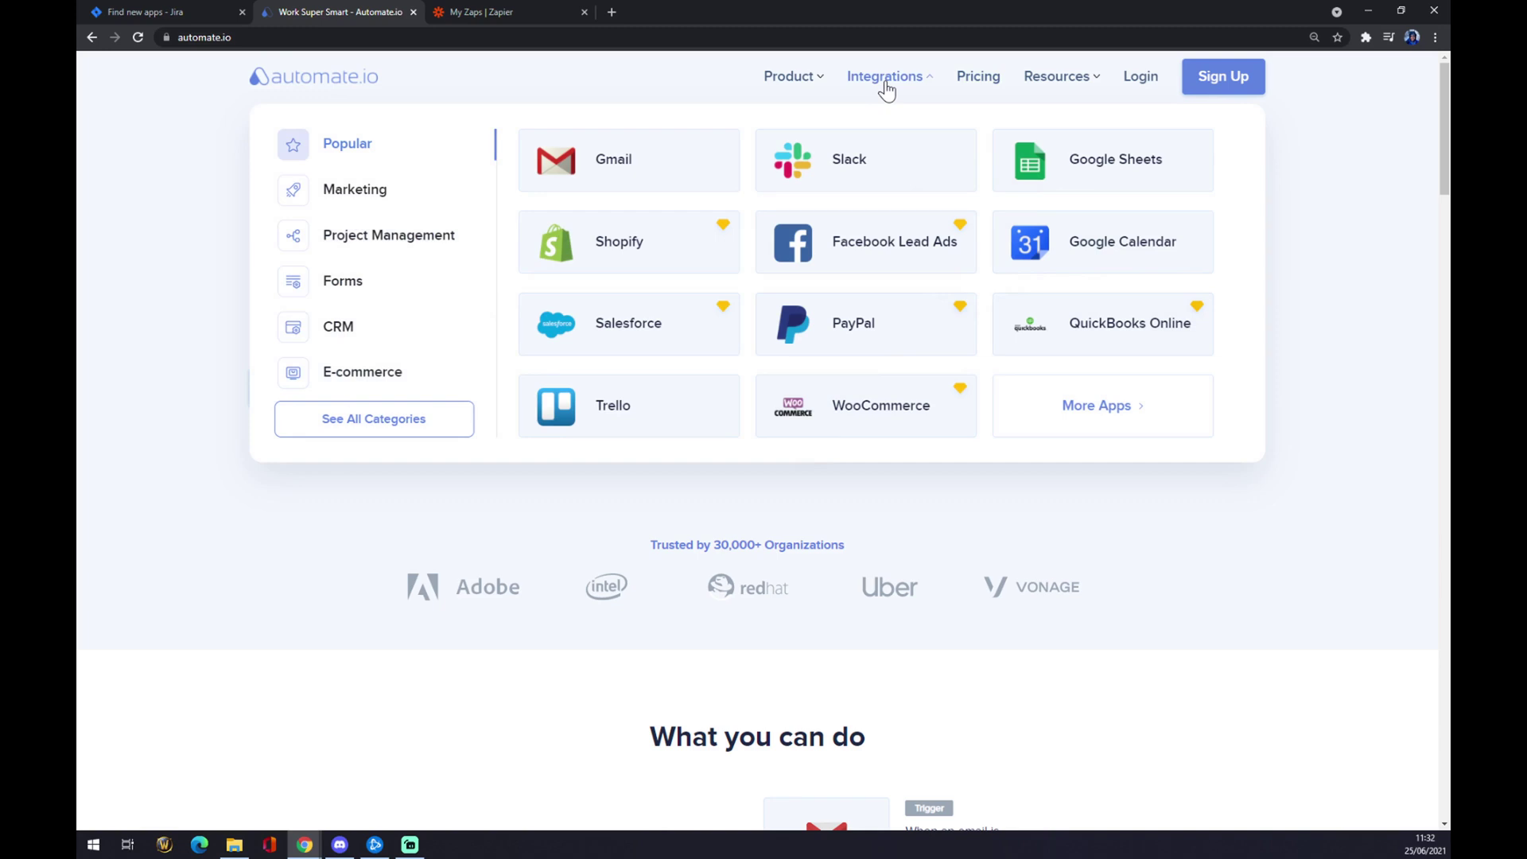
left_click(388, 433)
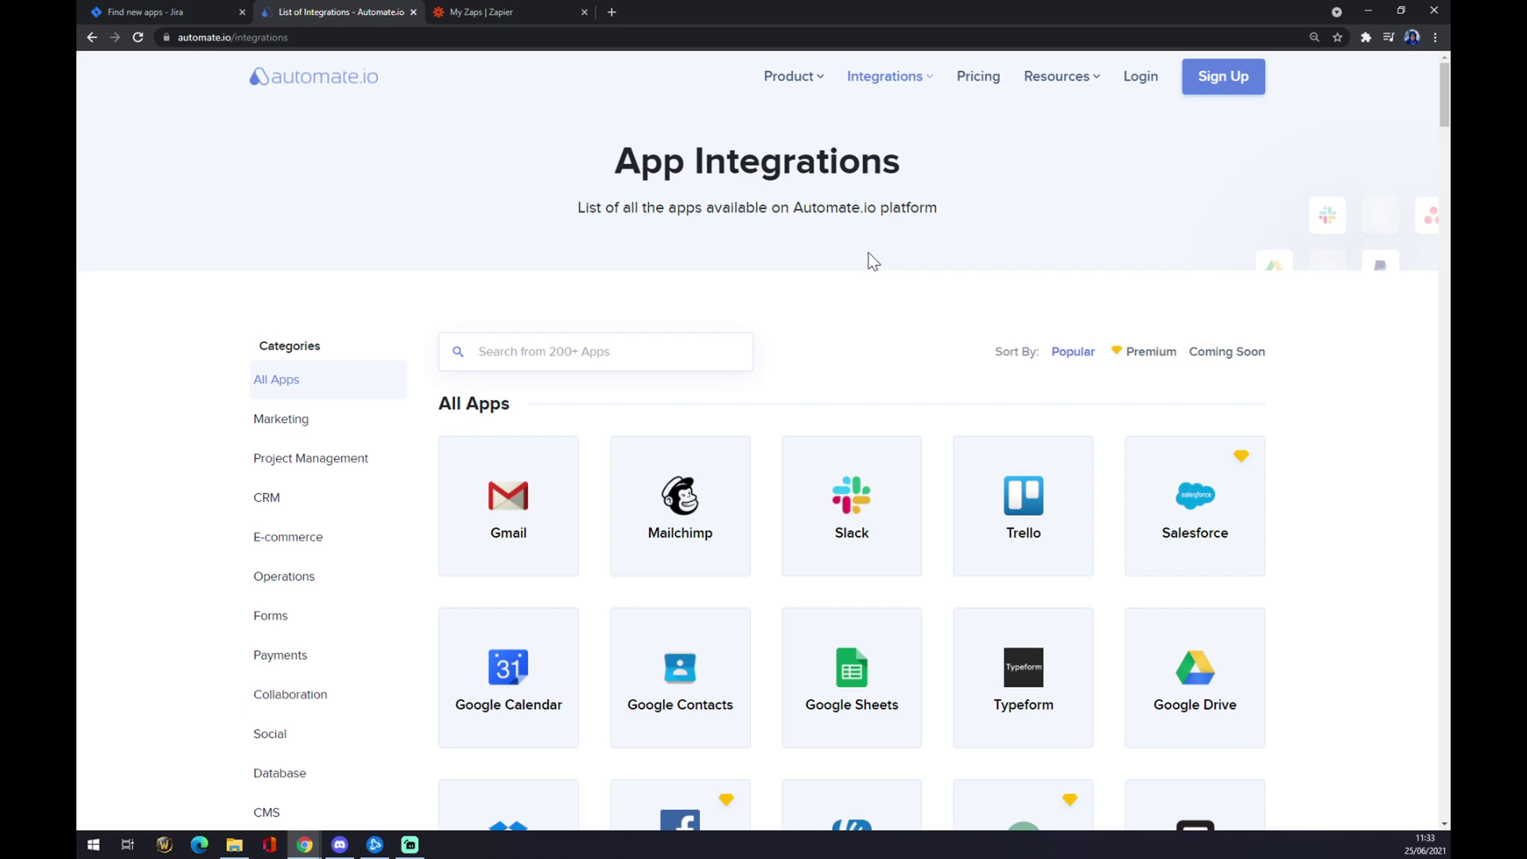
type("jira")
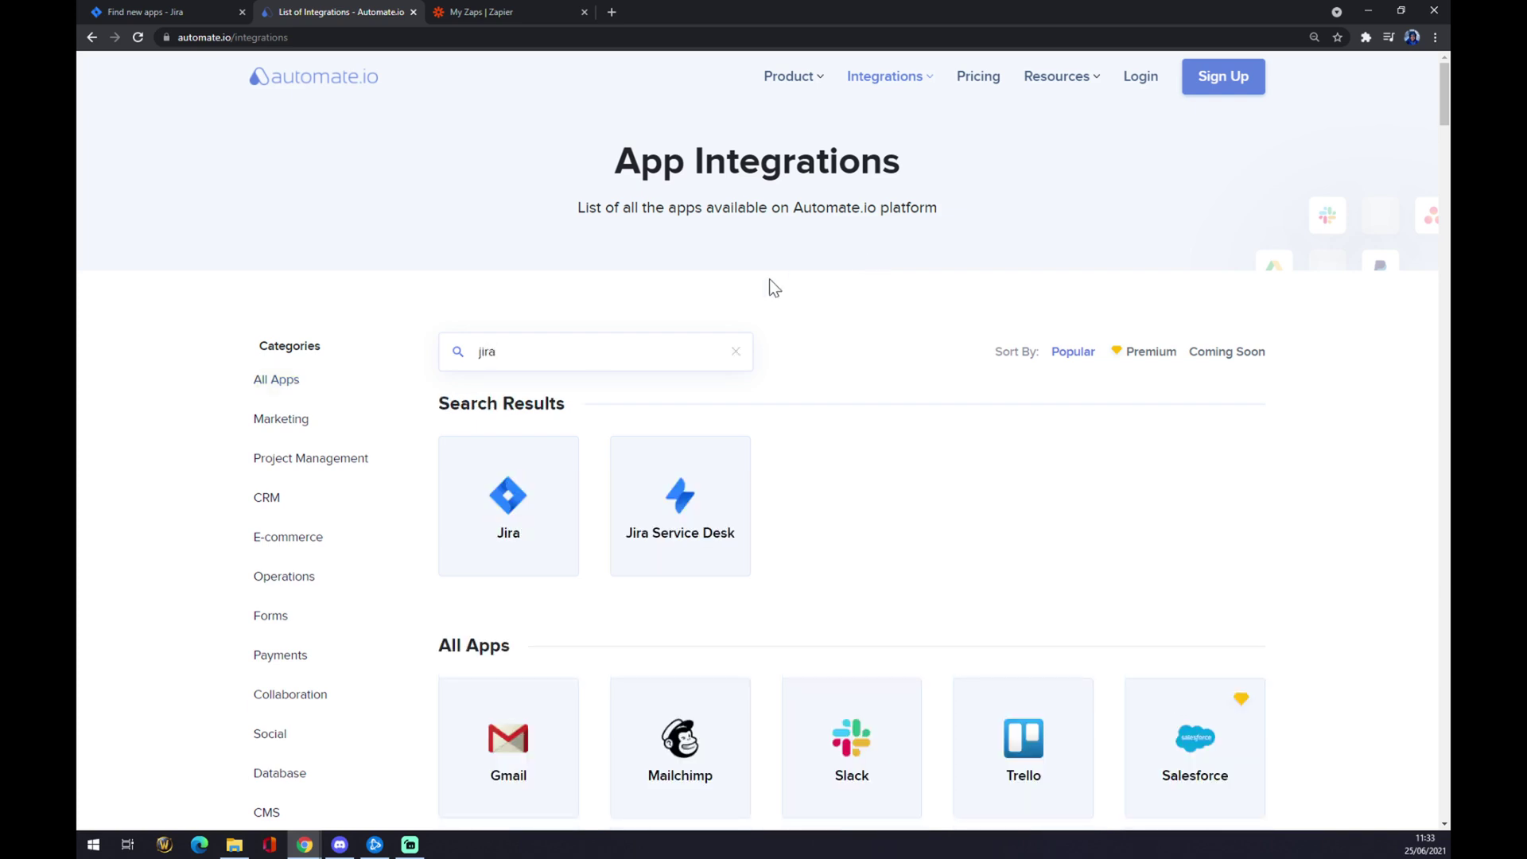
left_click(493, 474)
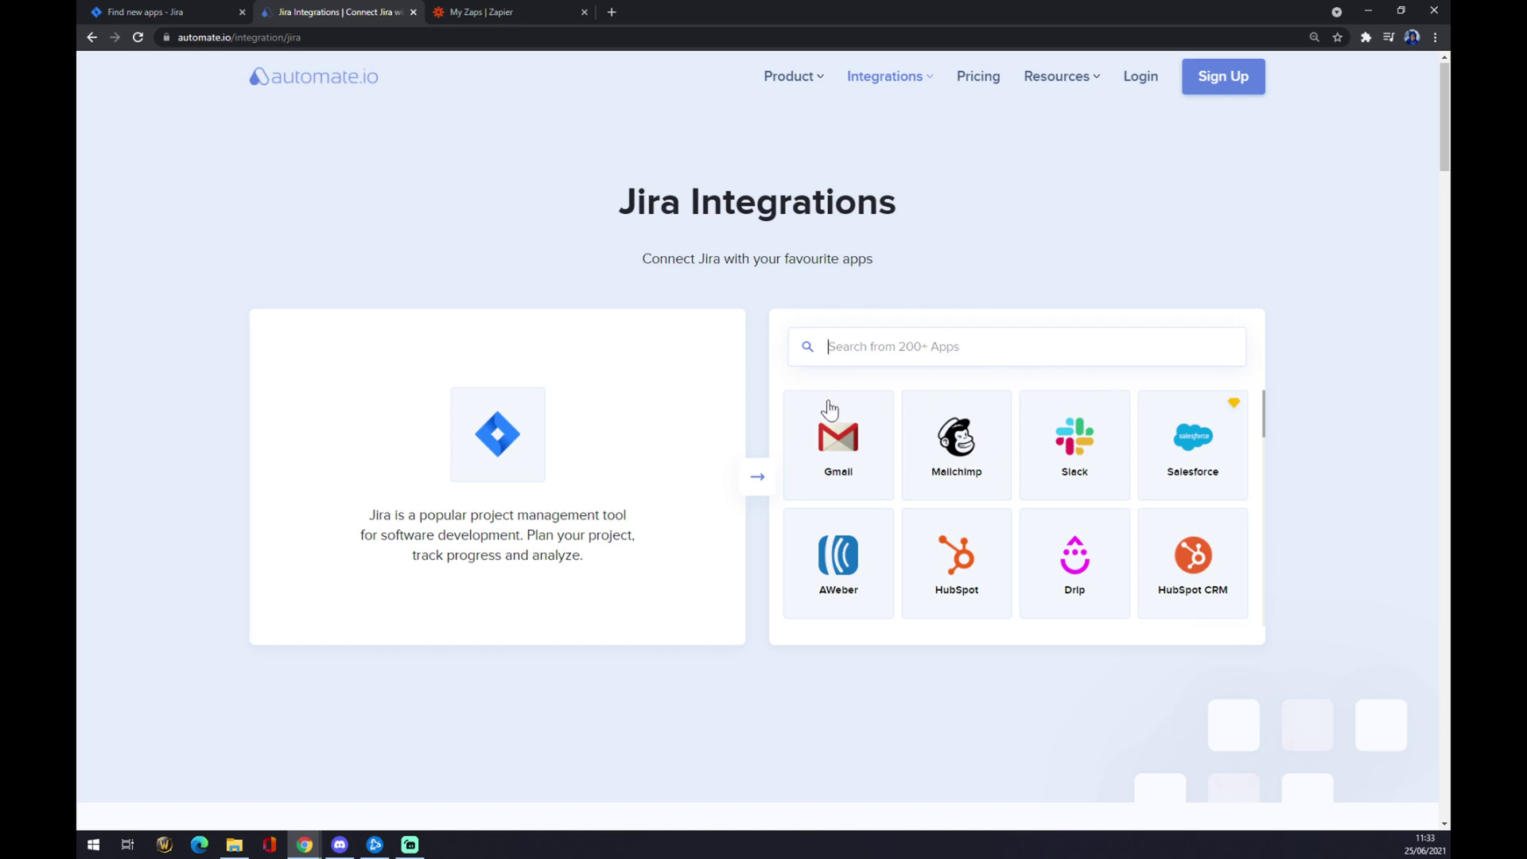
Step: Pair Jira with Slack and scroll down to the Jira triggers and Slack actions lists
left_click(1066, 446)
scroll(833, 547, "down", 5)
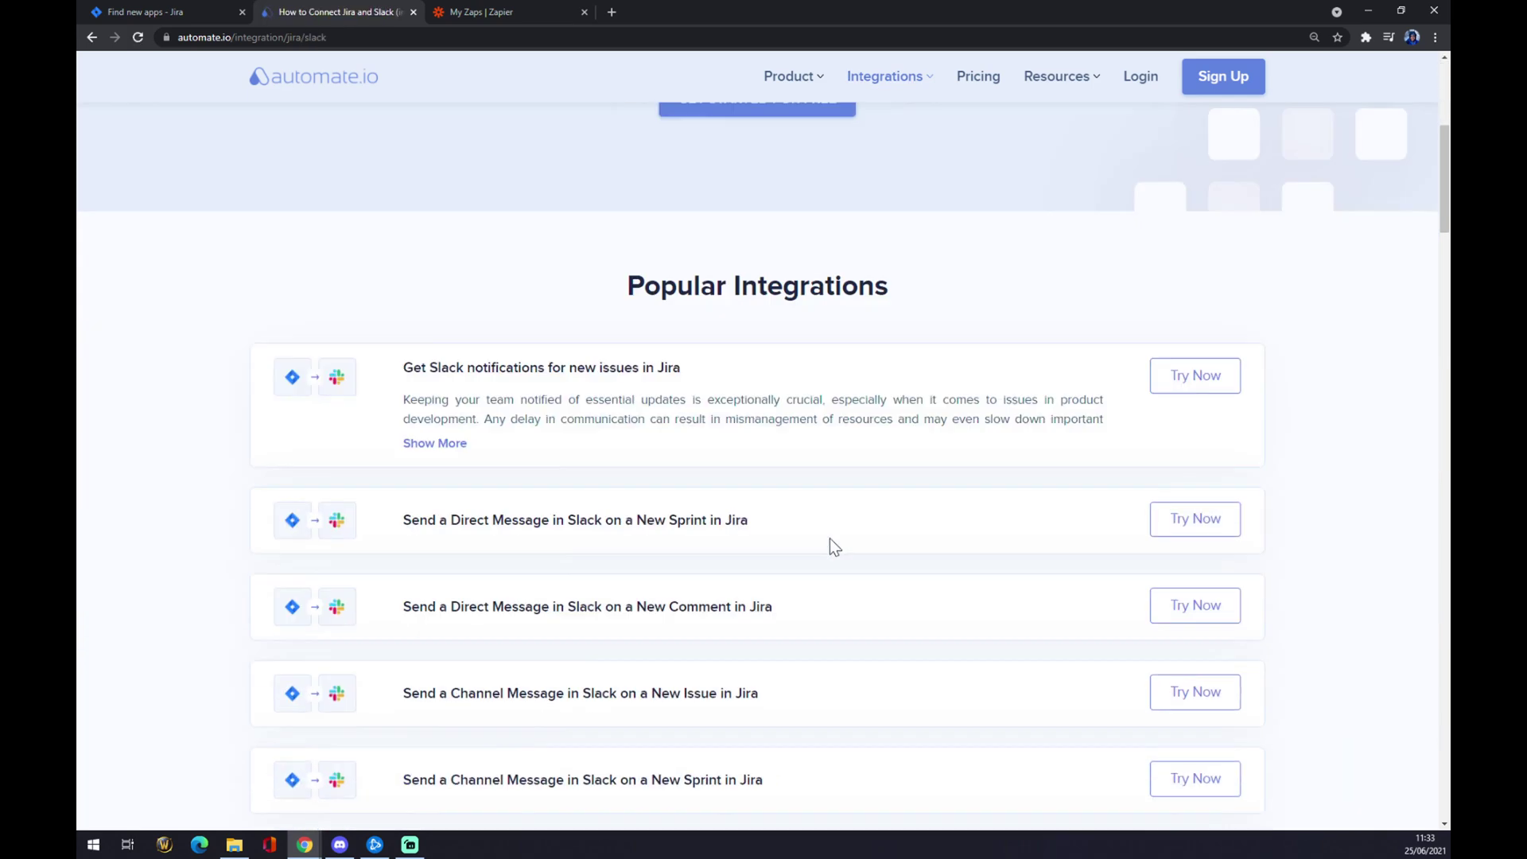
scroll(843, 533, "down", 1)
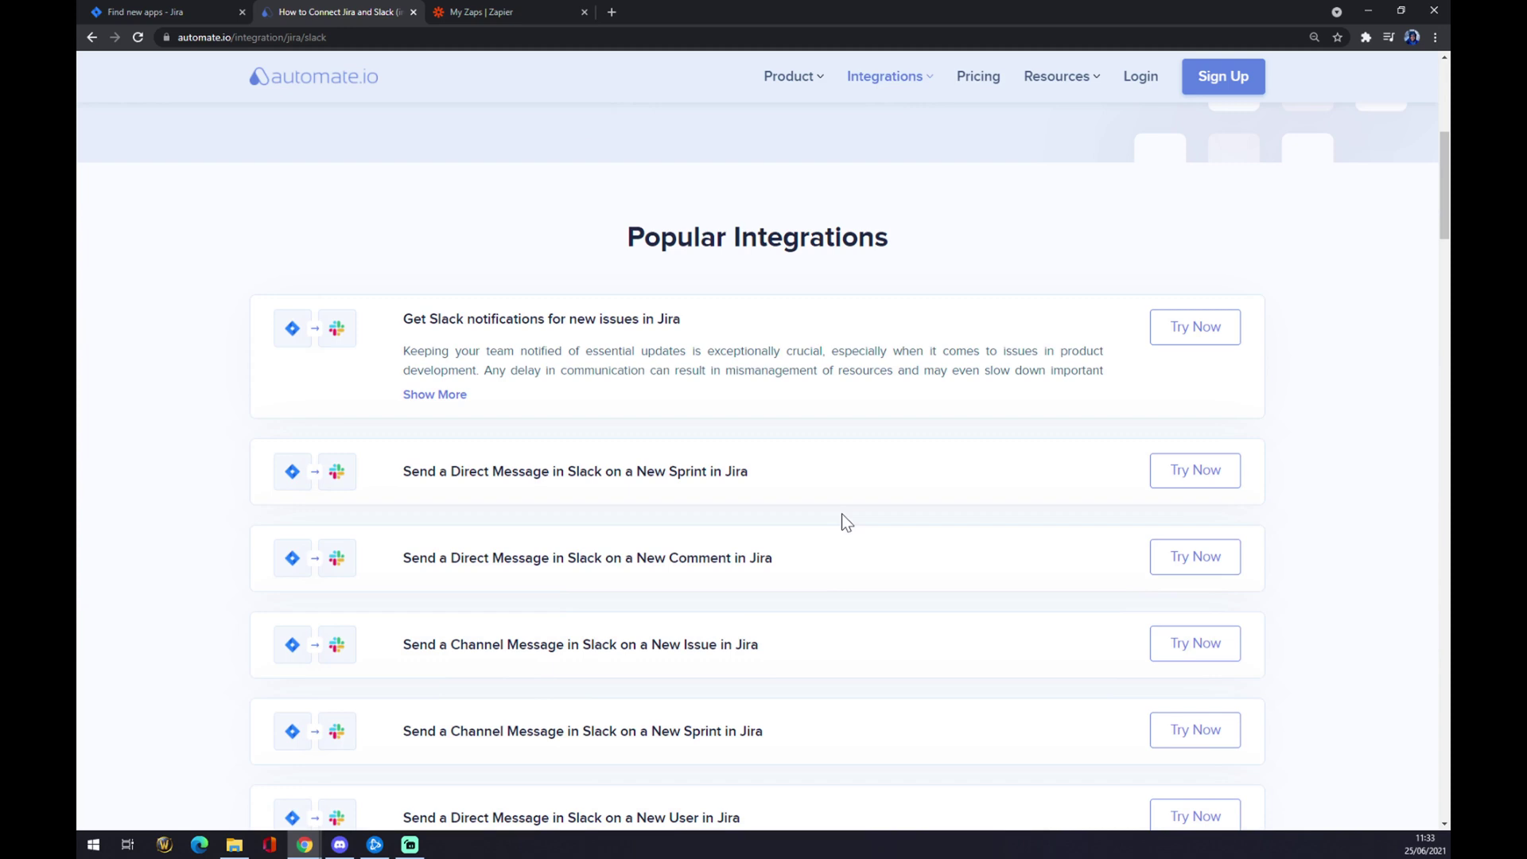
scroll(841, 522, "down", 2)
scroll(842, 520, "up", 2)
scroll(736, 350, "down", 5)
scroll(755, 365, "up", 3)
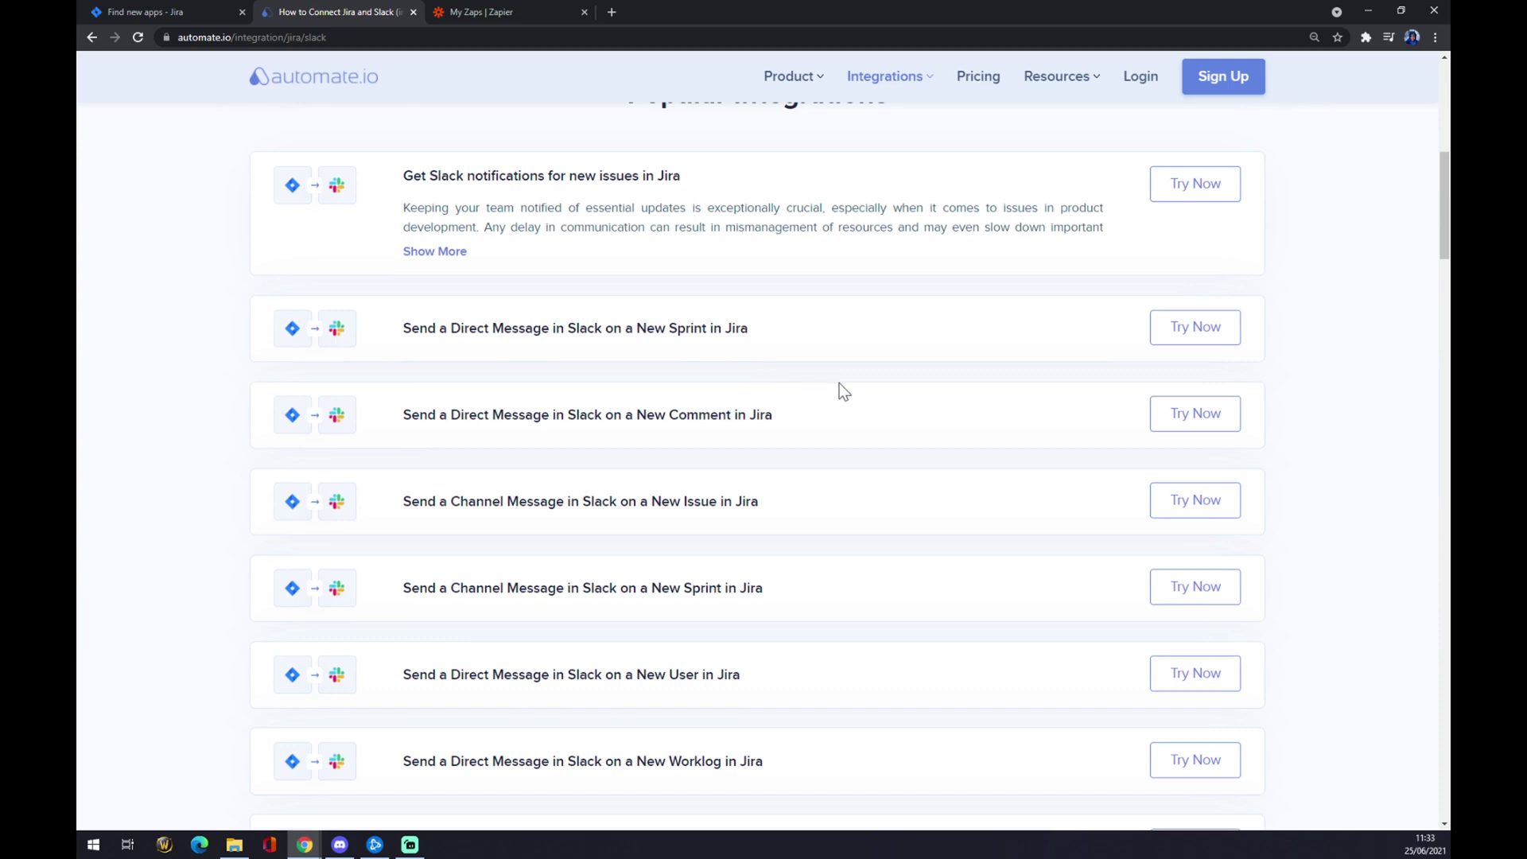
scroll(839, 384, "down", 5)
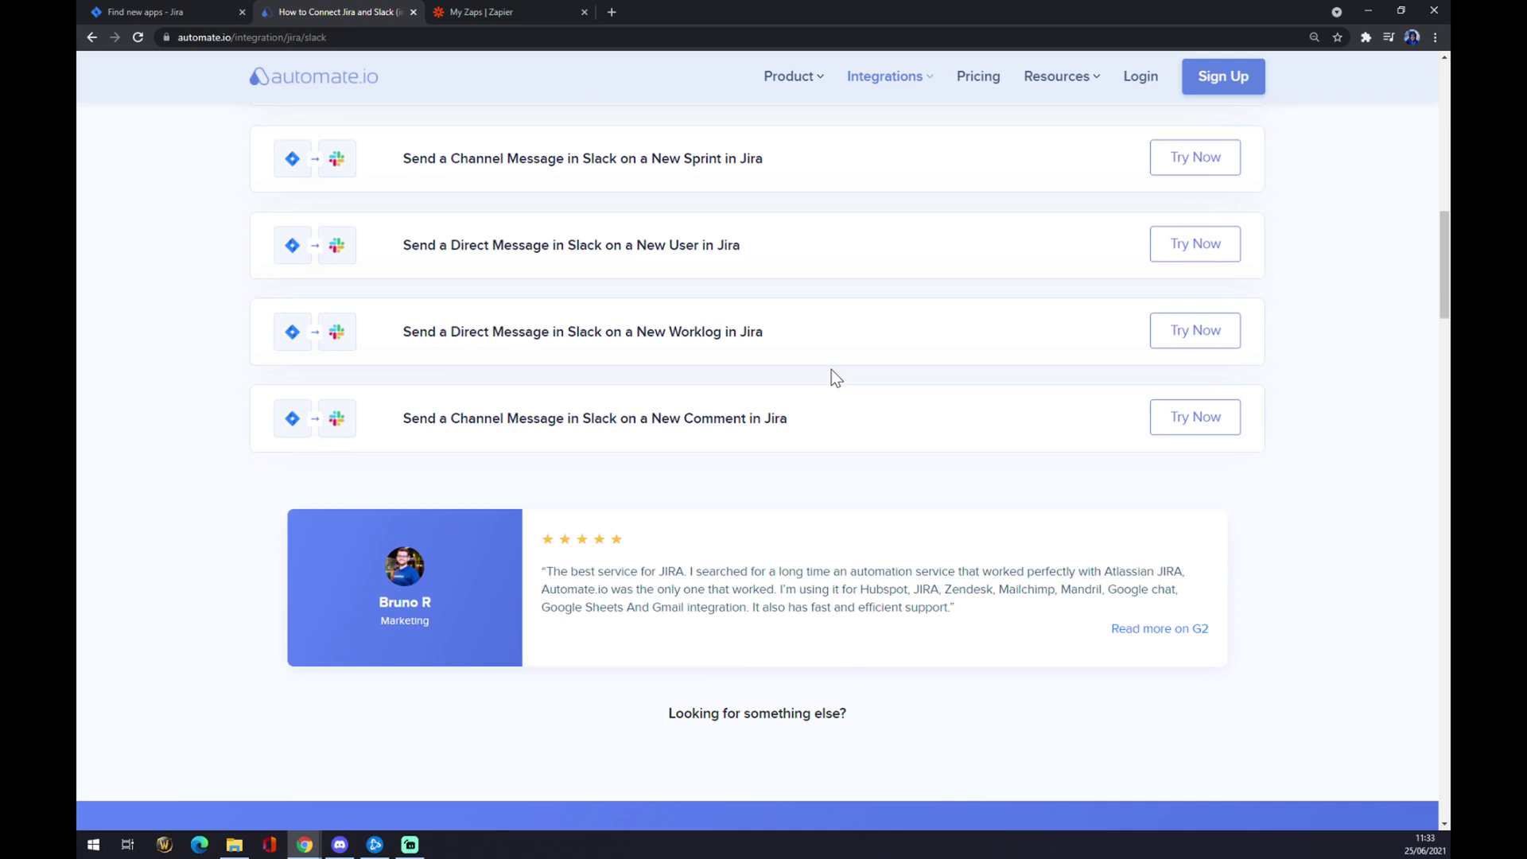
scroll(284, 380, "up", 3)
scroll(535, 290, "down", 7)
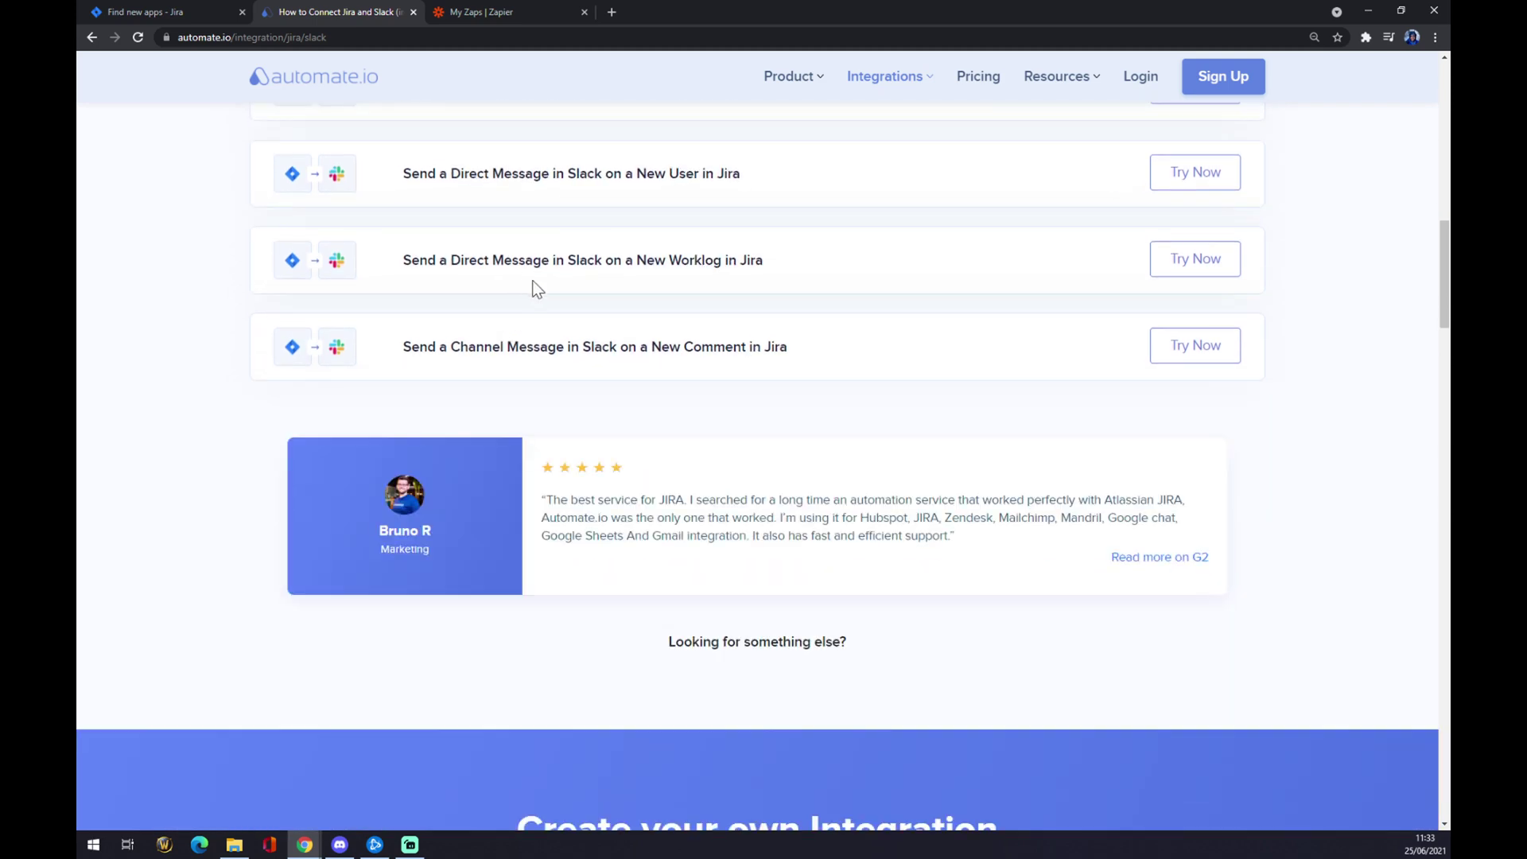
left_click_drag(504, 501, 971, 532)
scroll(994, 500, "down", 6)
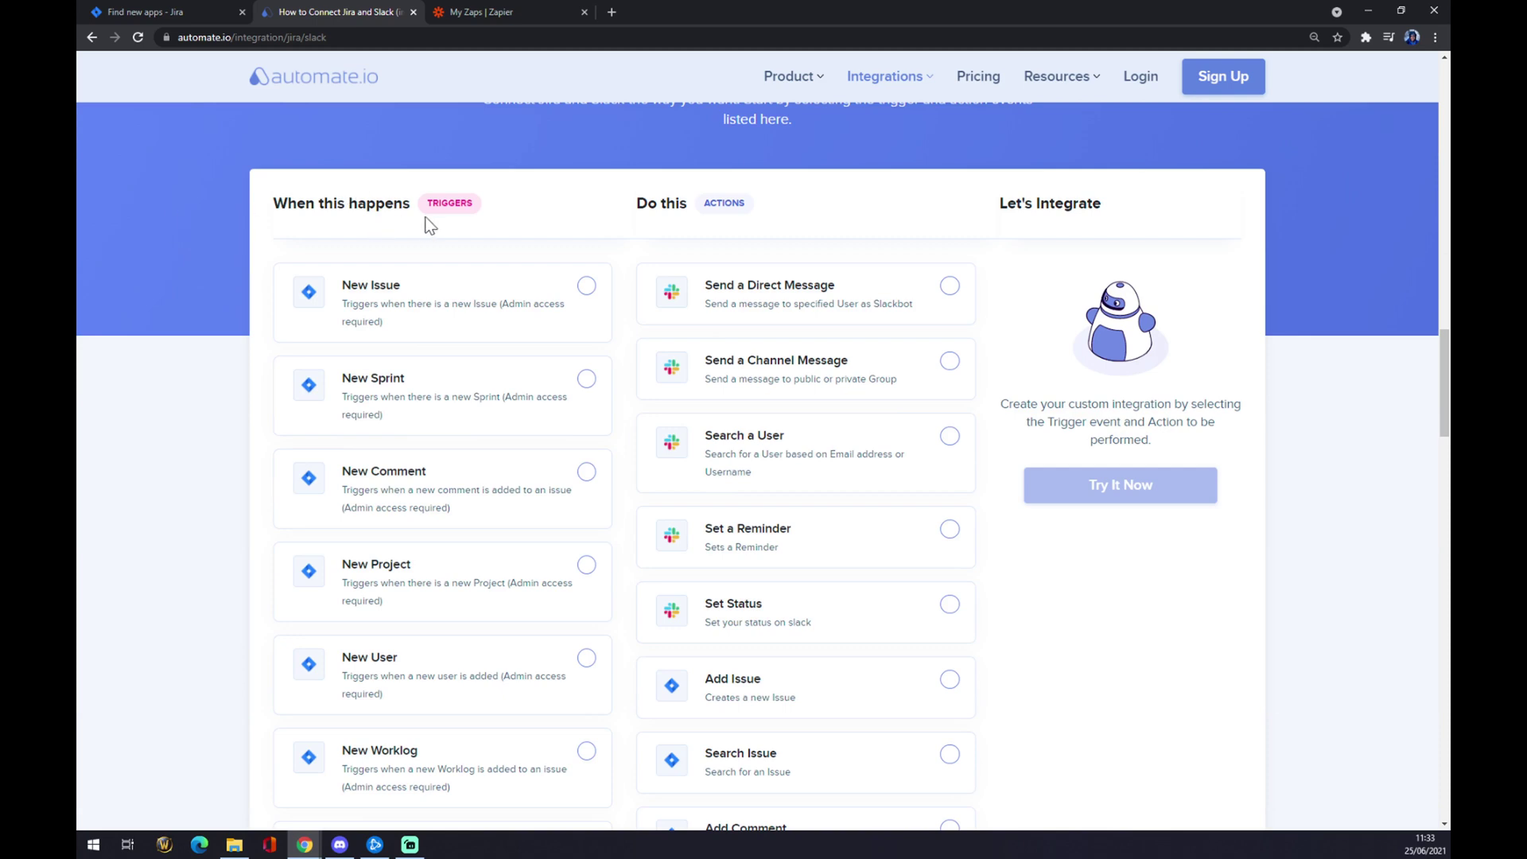
scroll(374, 310, "down", 4)
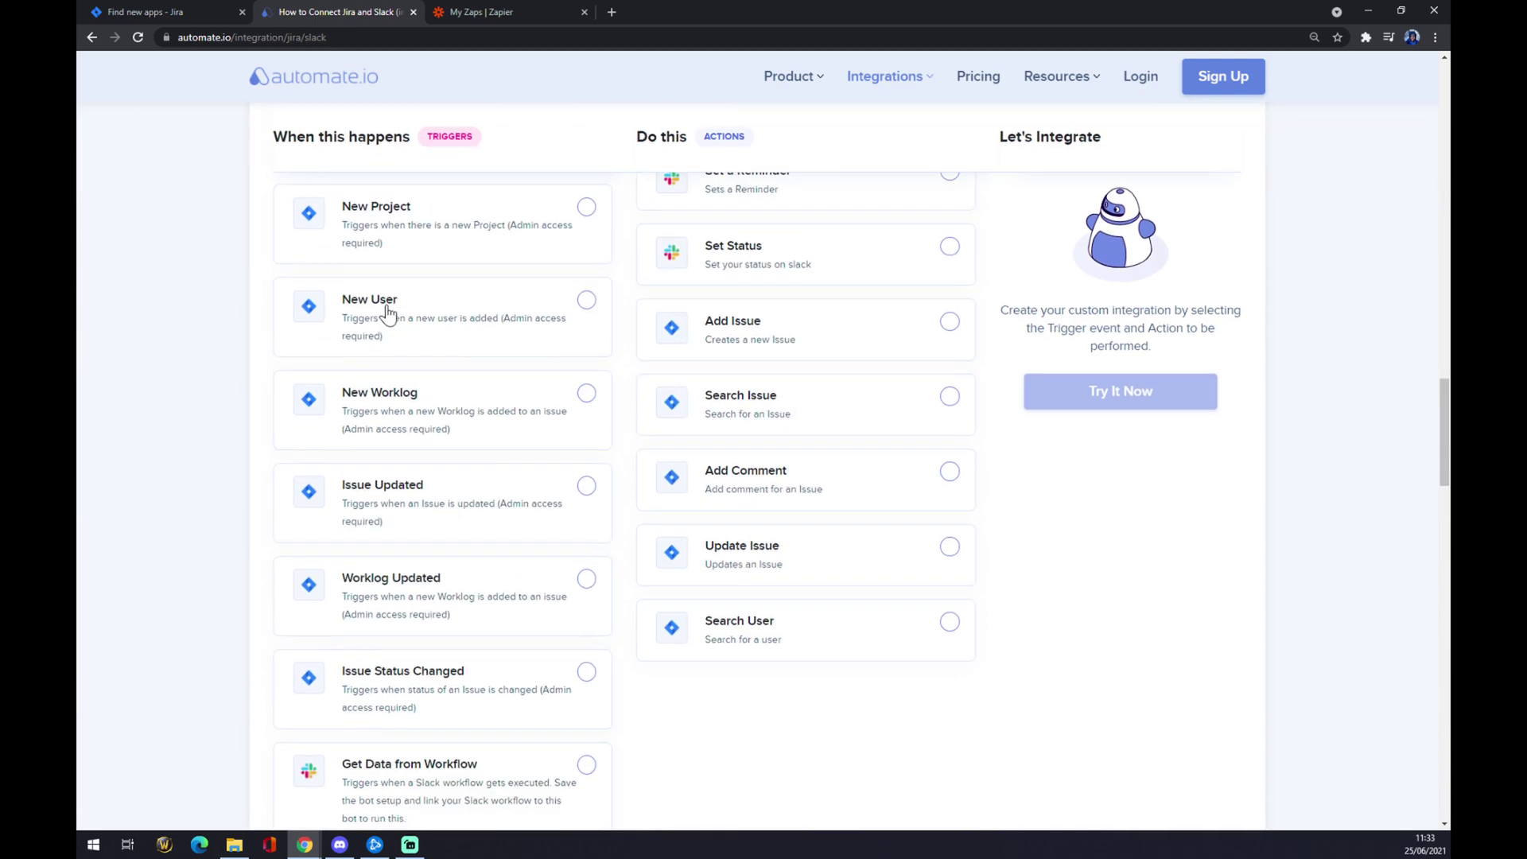
Step: Select New Issue as Jira trigger and Send a Direct Message as Slack action, then go to Zapier
scroll(453, 495, "up", 5)
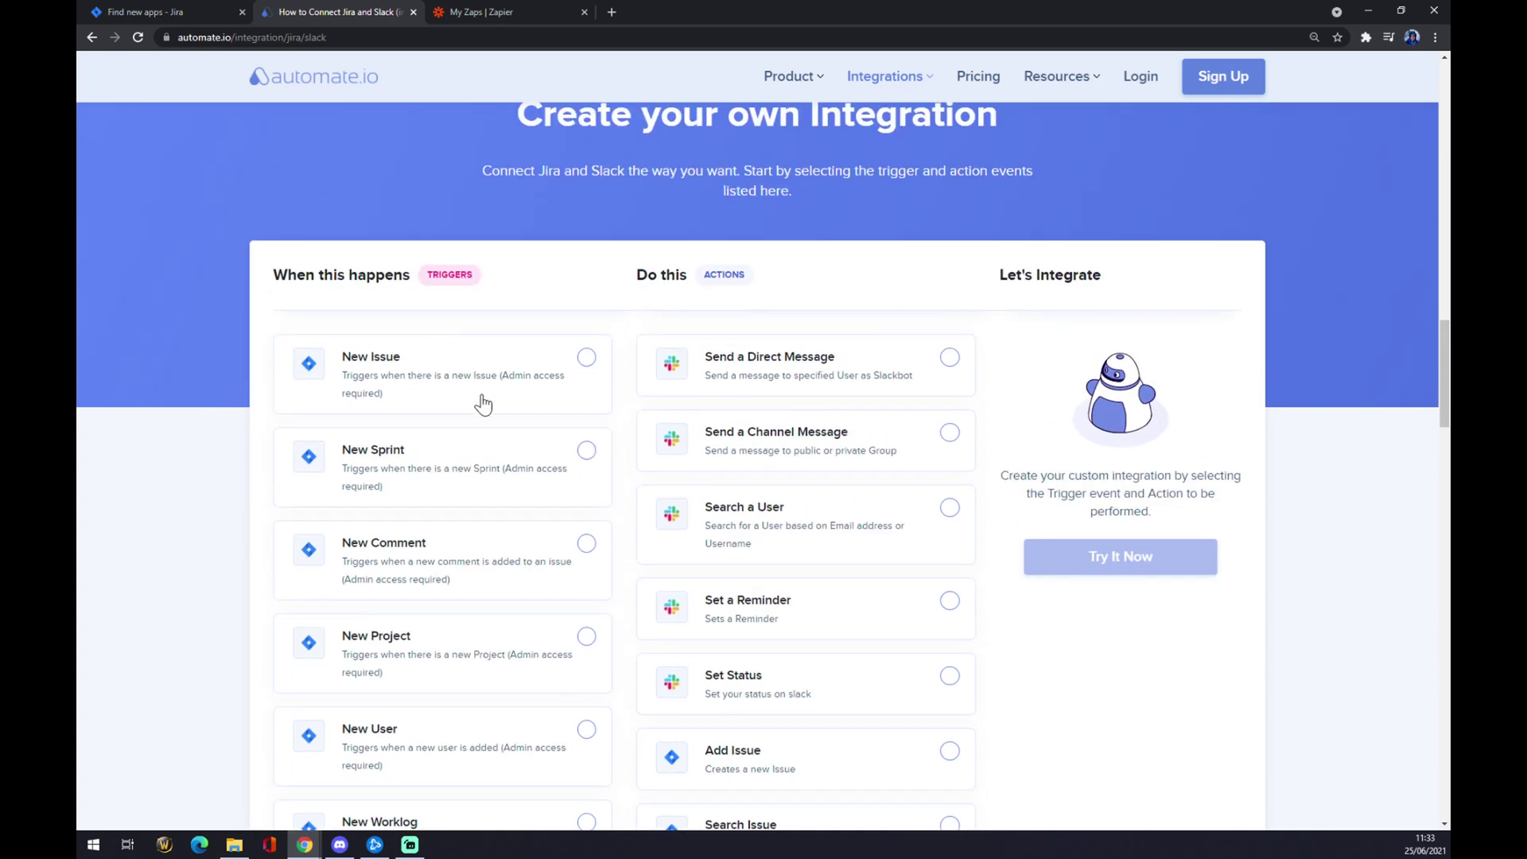
left_click(583, 357)
left_click(949, 362)
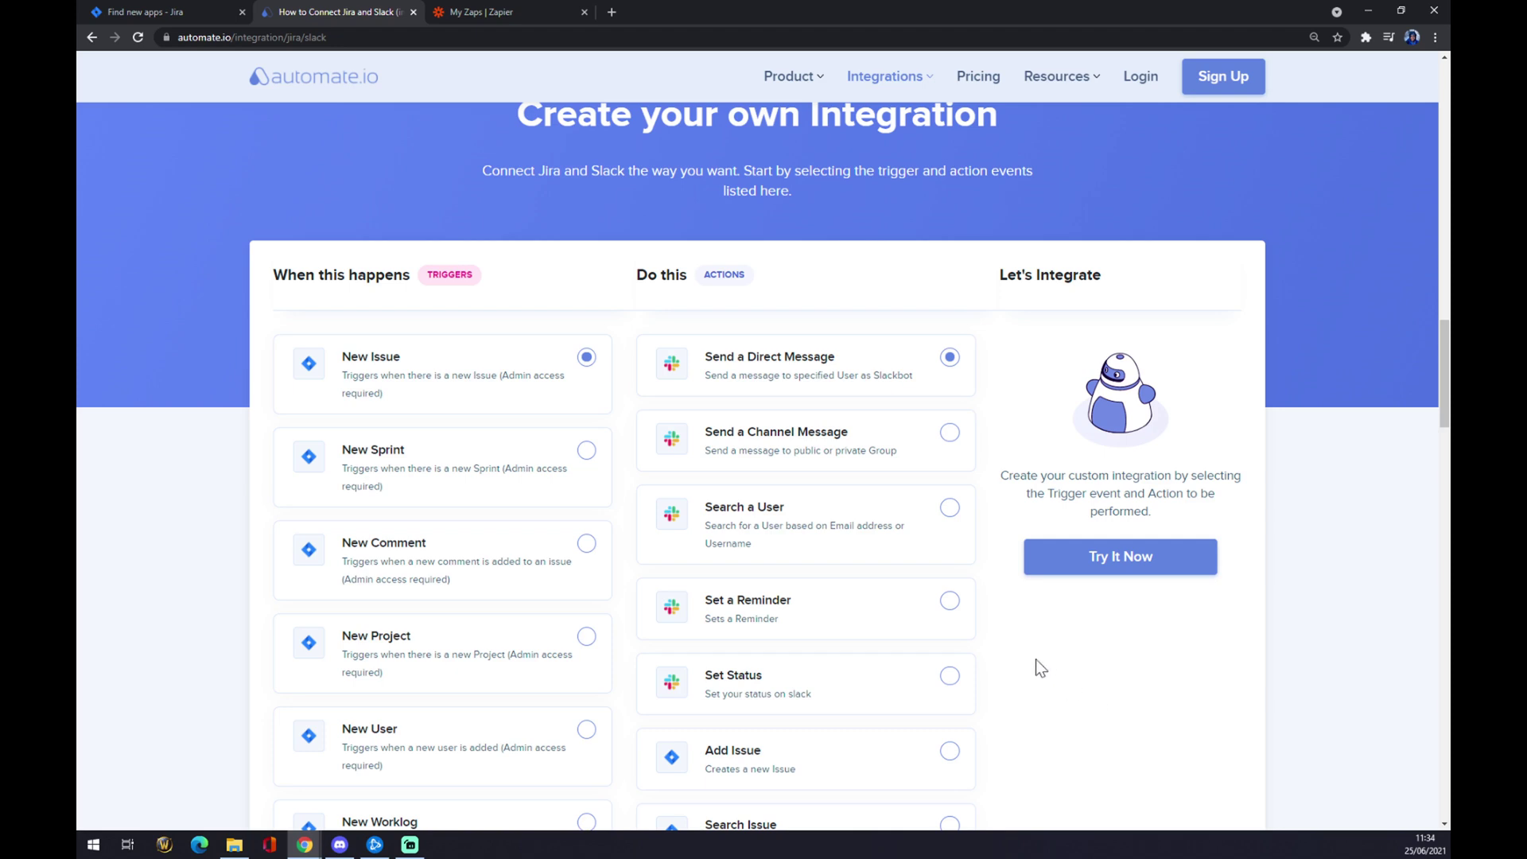
left_click(452, 11)
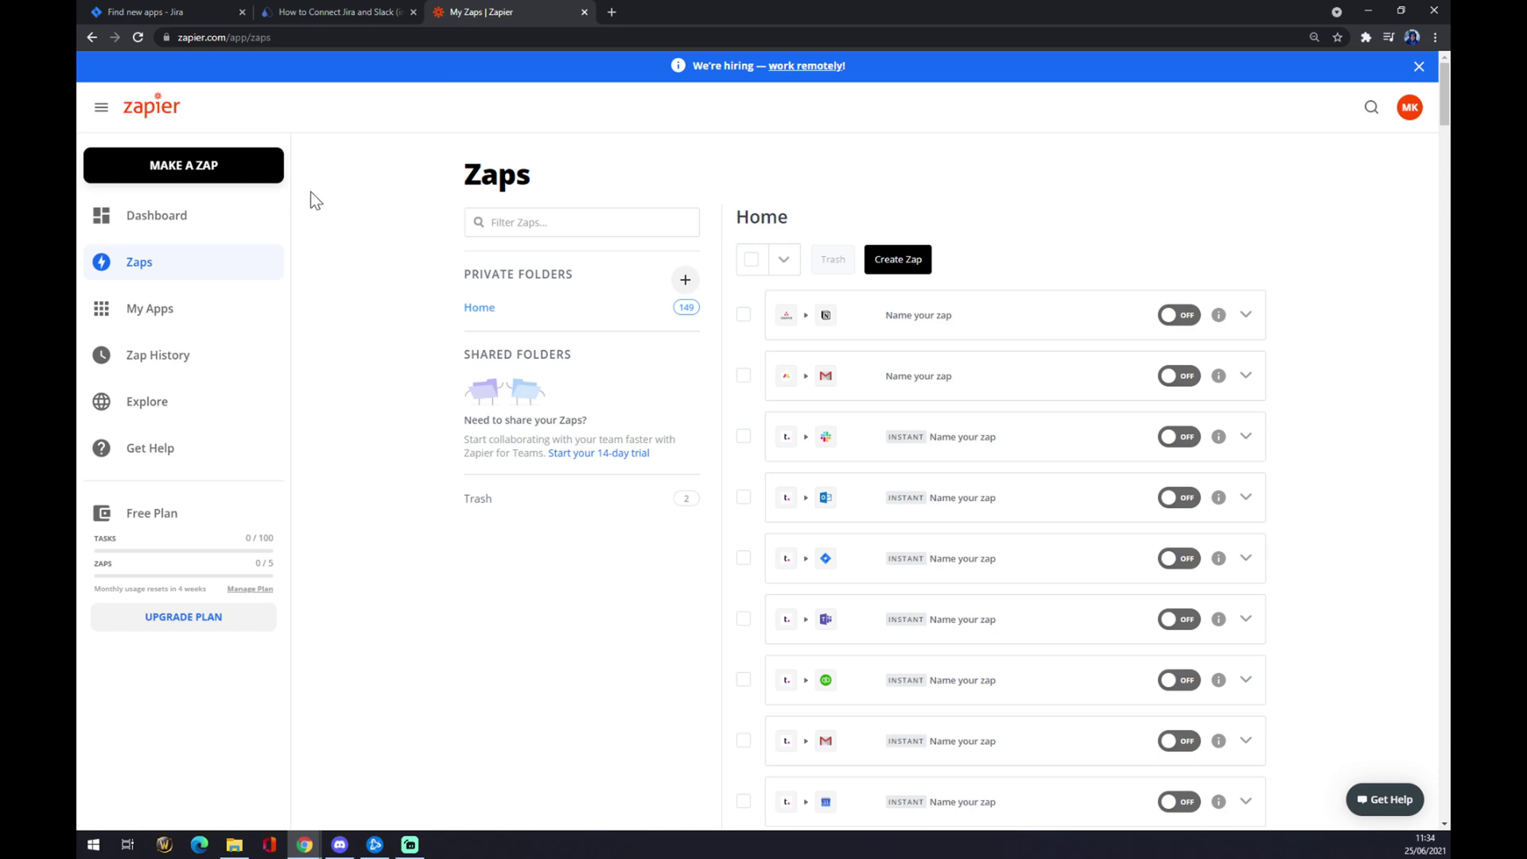
Step: Start a new zap from the Zapier dashboard and focus the trigger's app search box
left_click(149, 222)
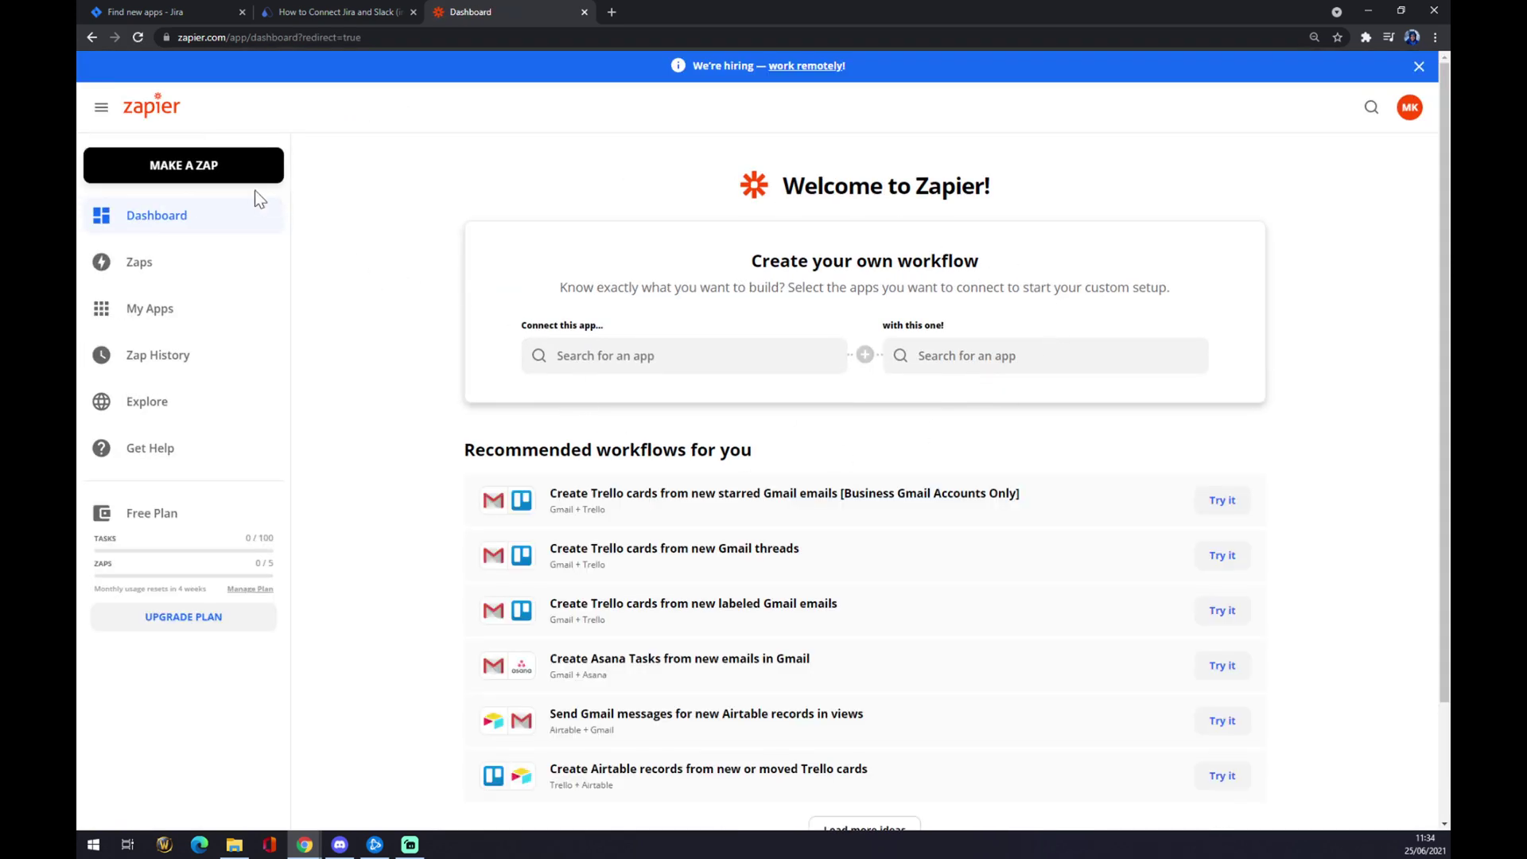
left_click(183, 177)
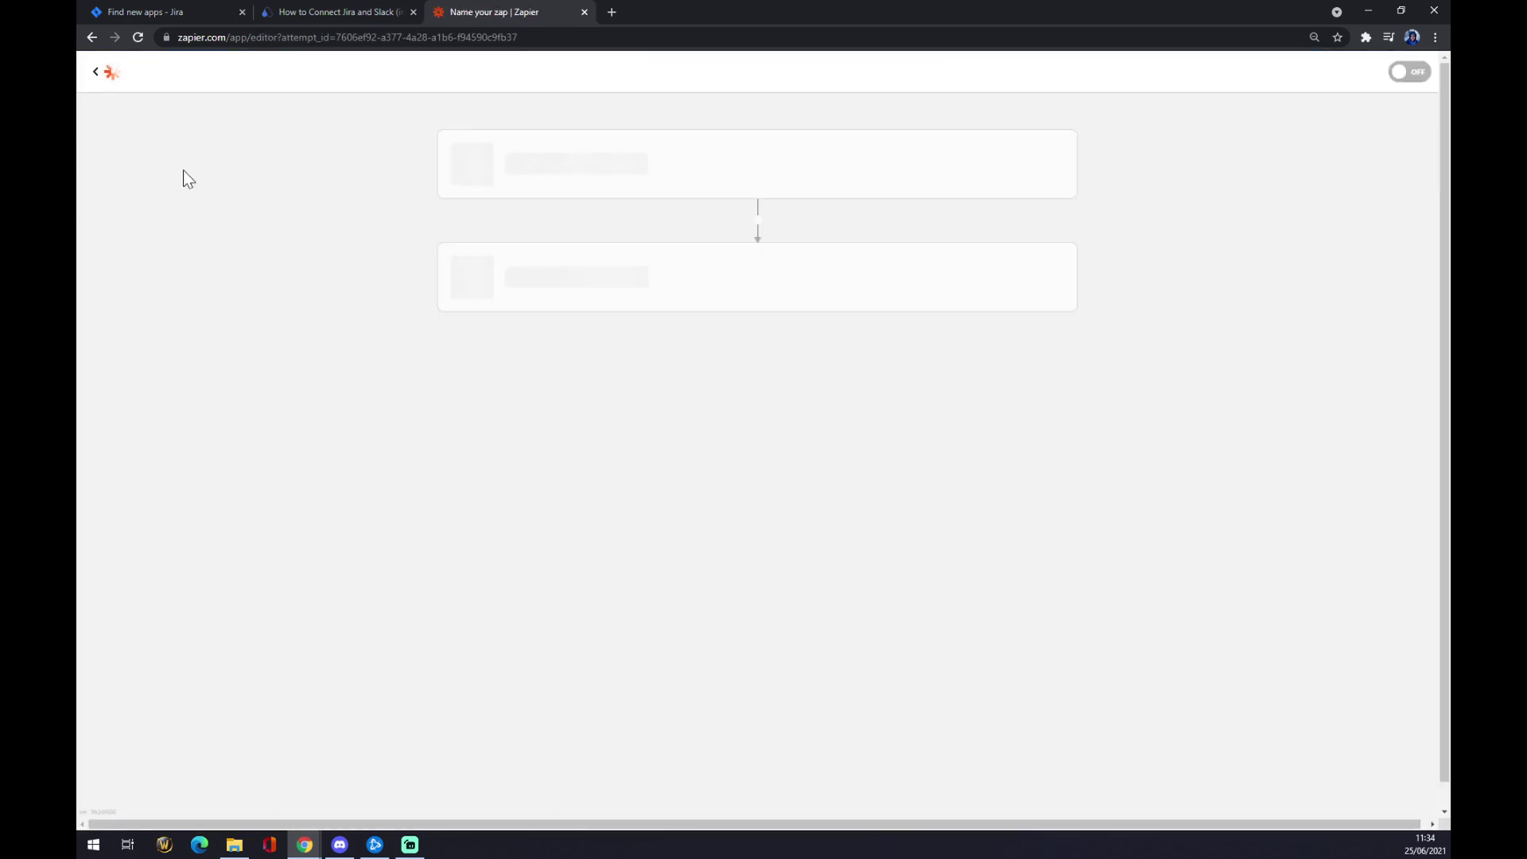
left_click(174, 107)
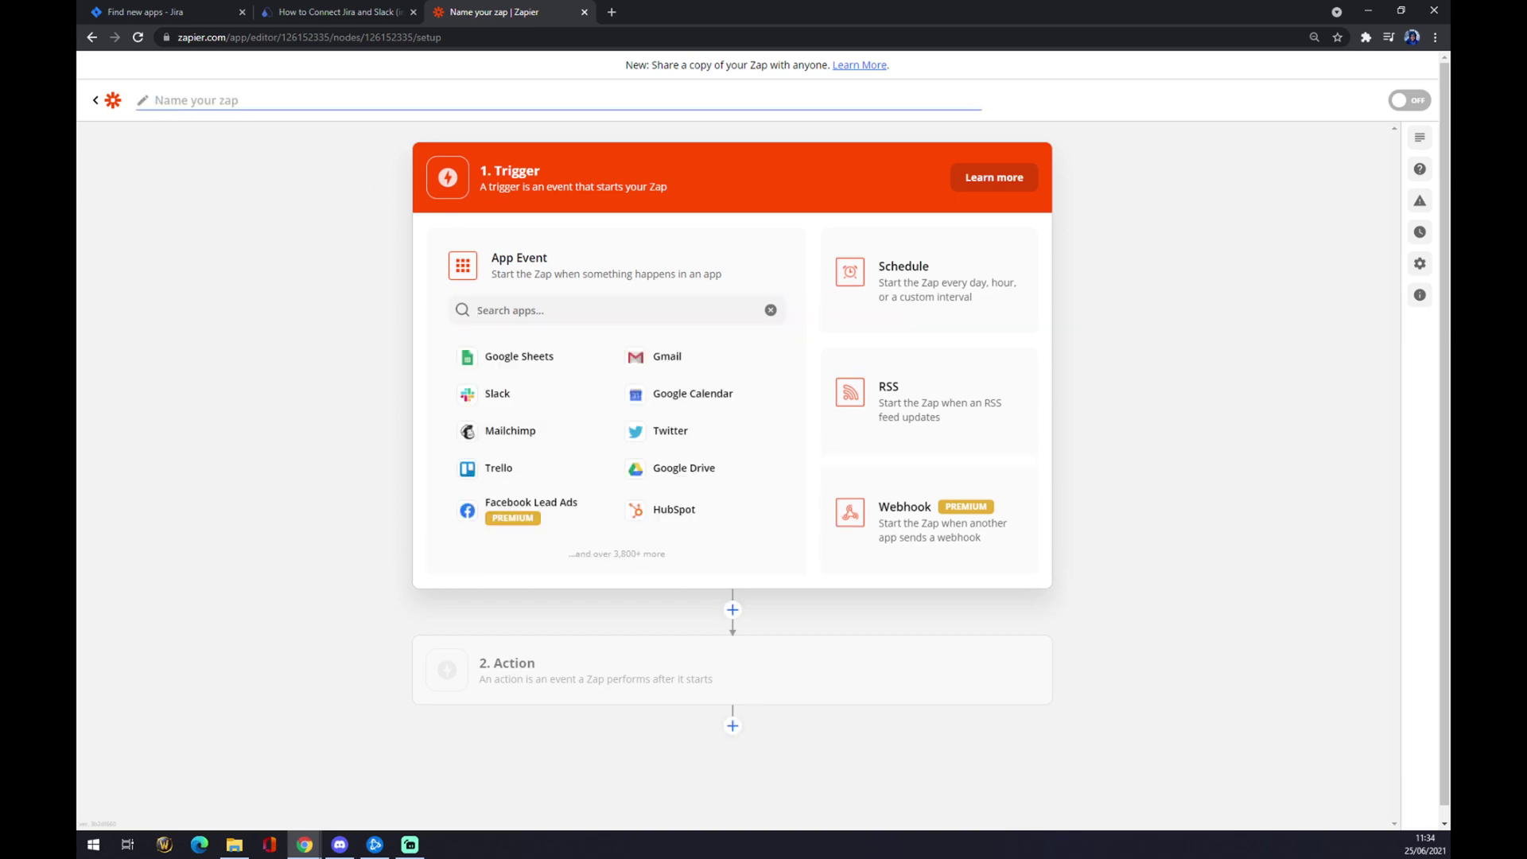
left_click(508, 310)
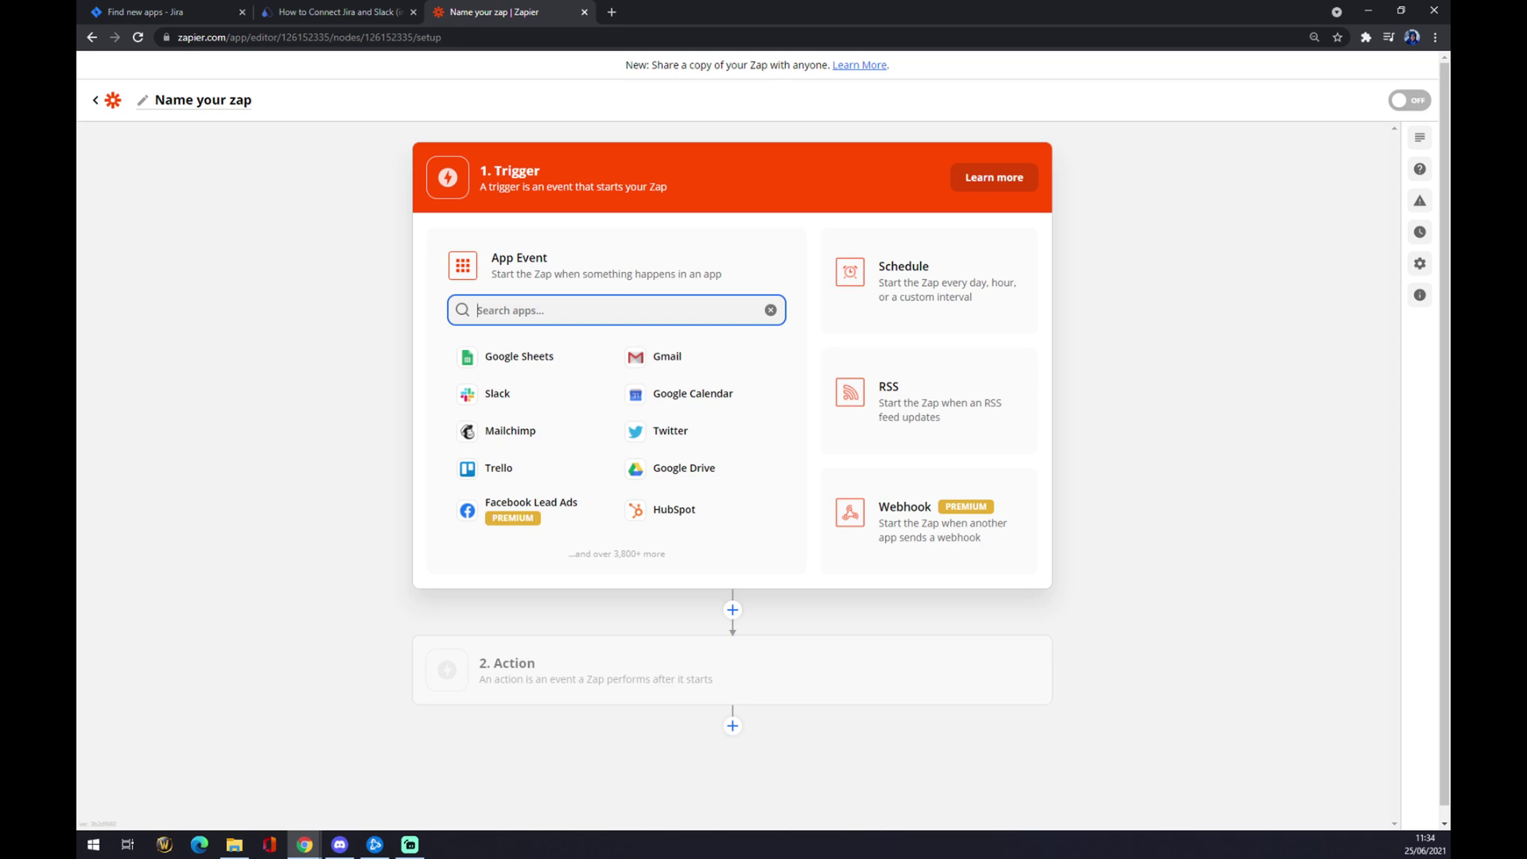
Step: Set the trigger to Jira Software Cloud's New Issue event
type("jira")
left_click(574, 364)
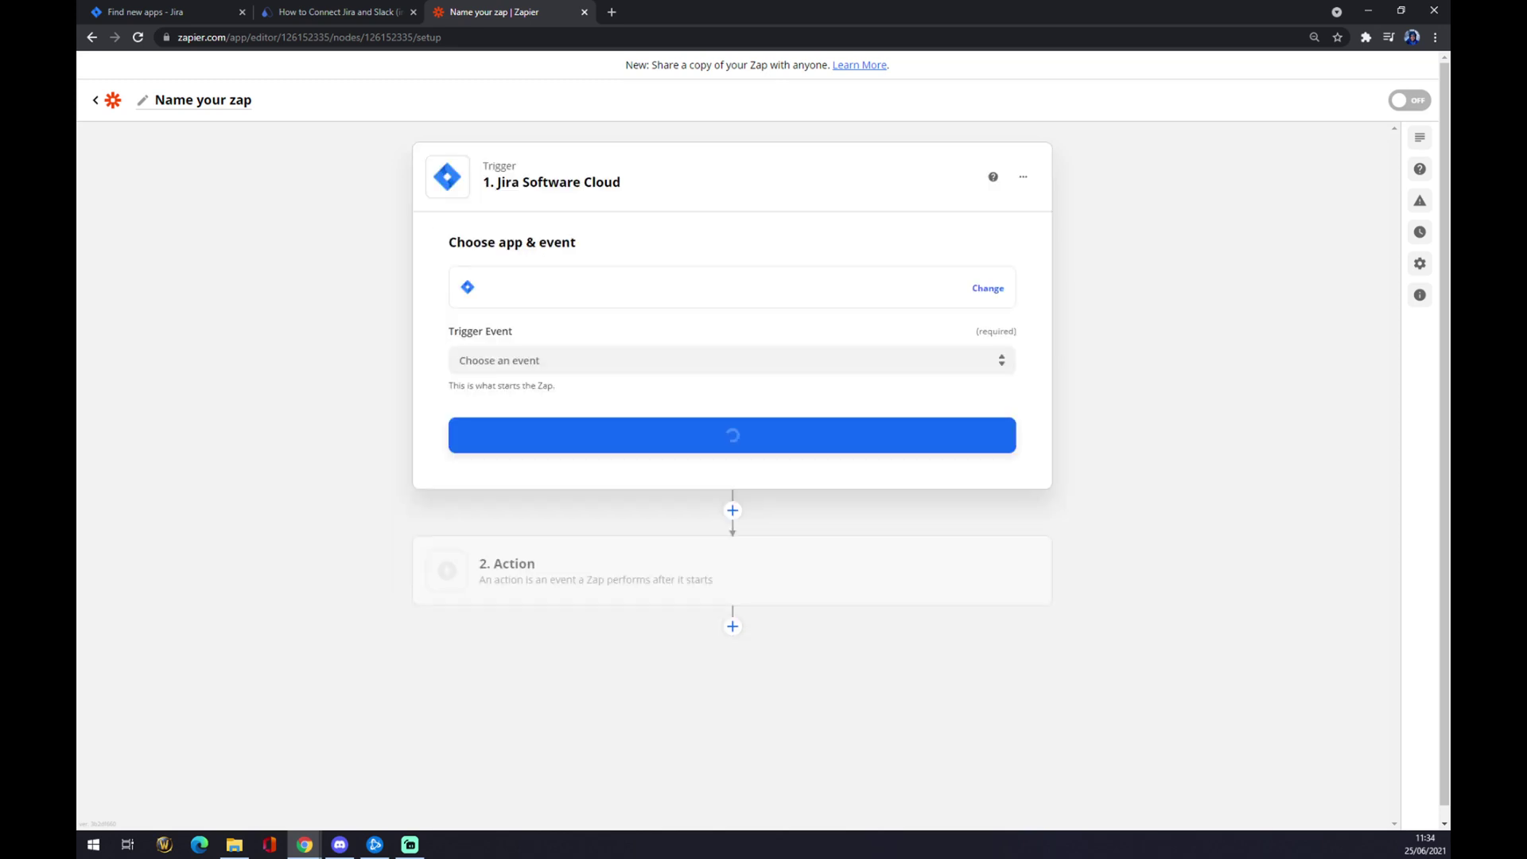
left_click(460, 360)
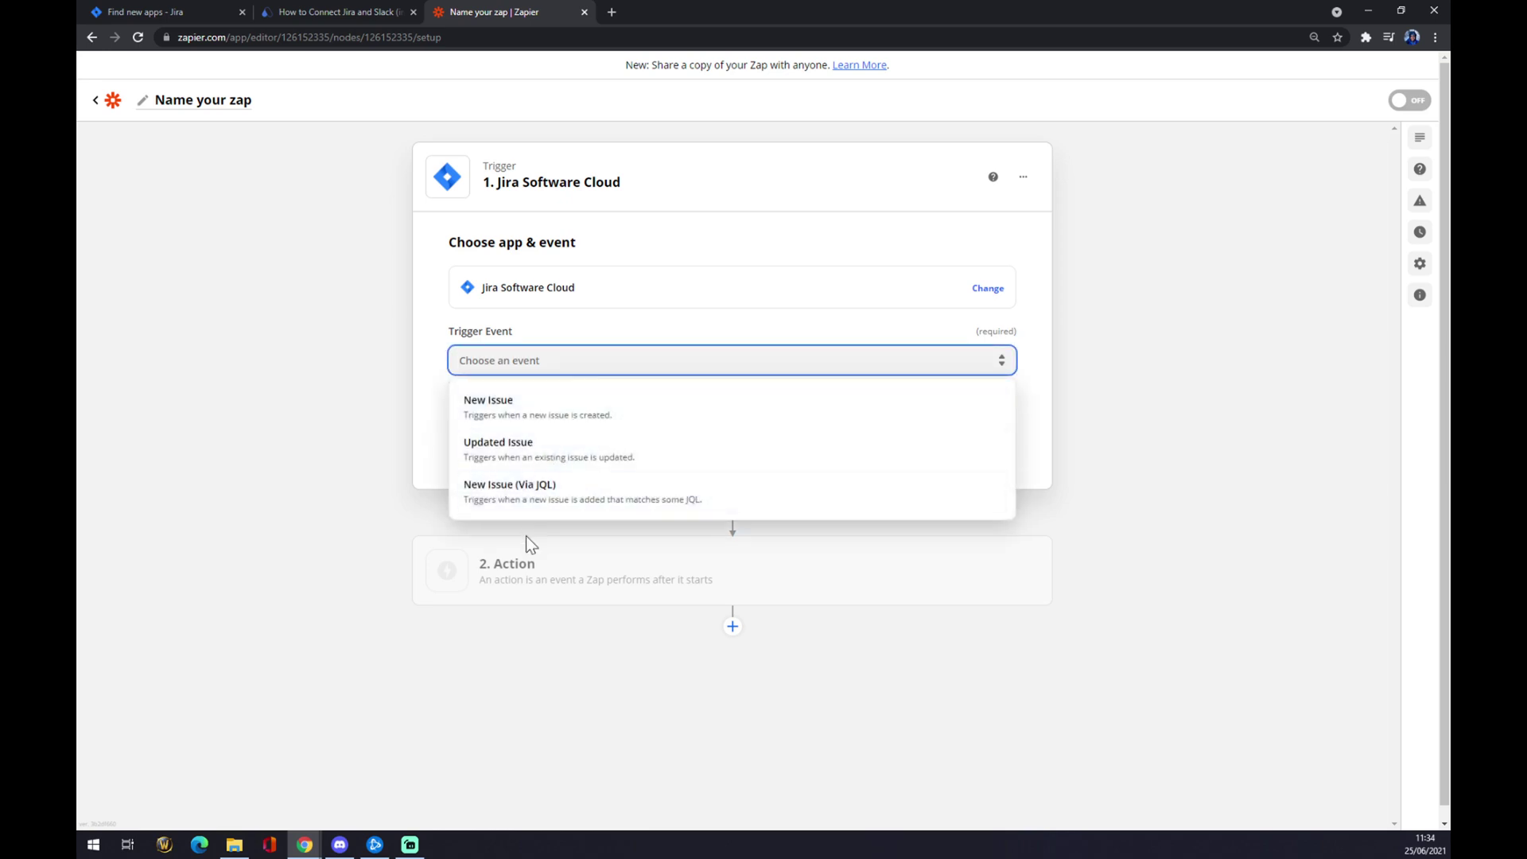
left_click(518, 413)
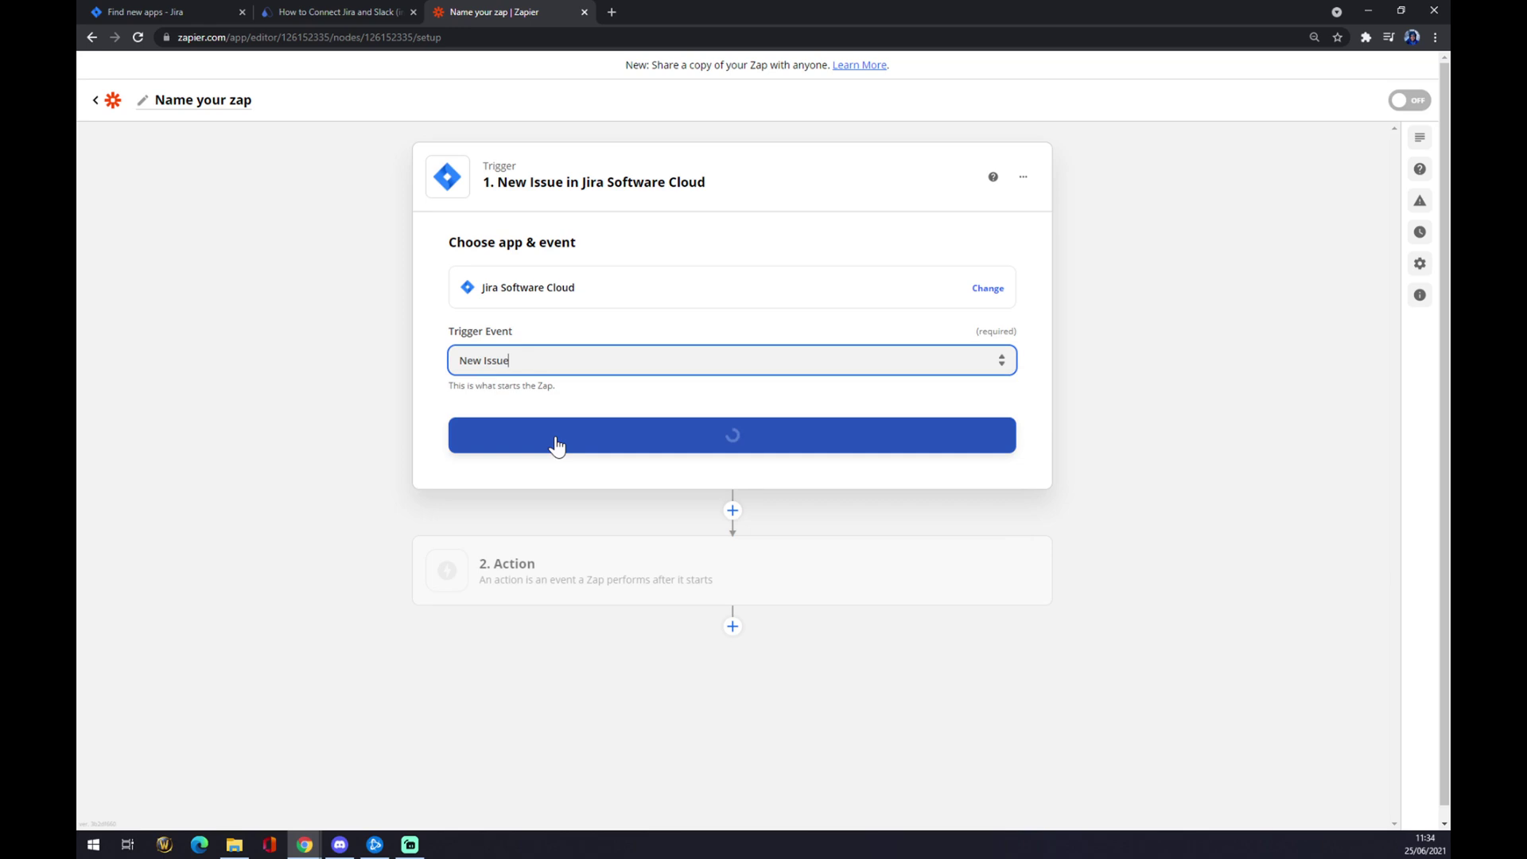
left_click(555, 443)
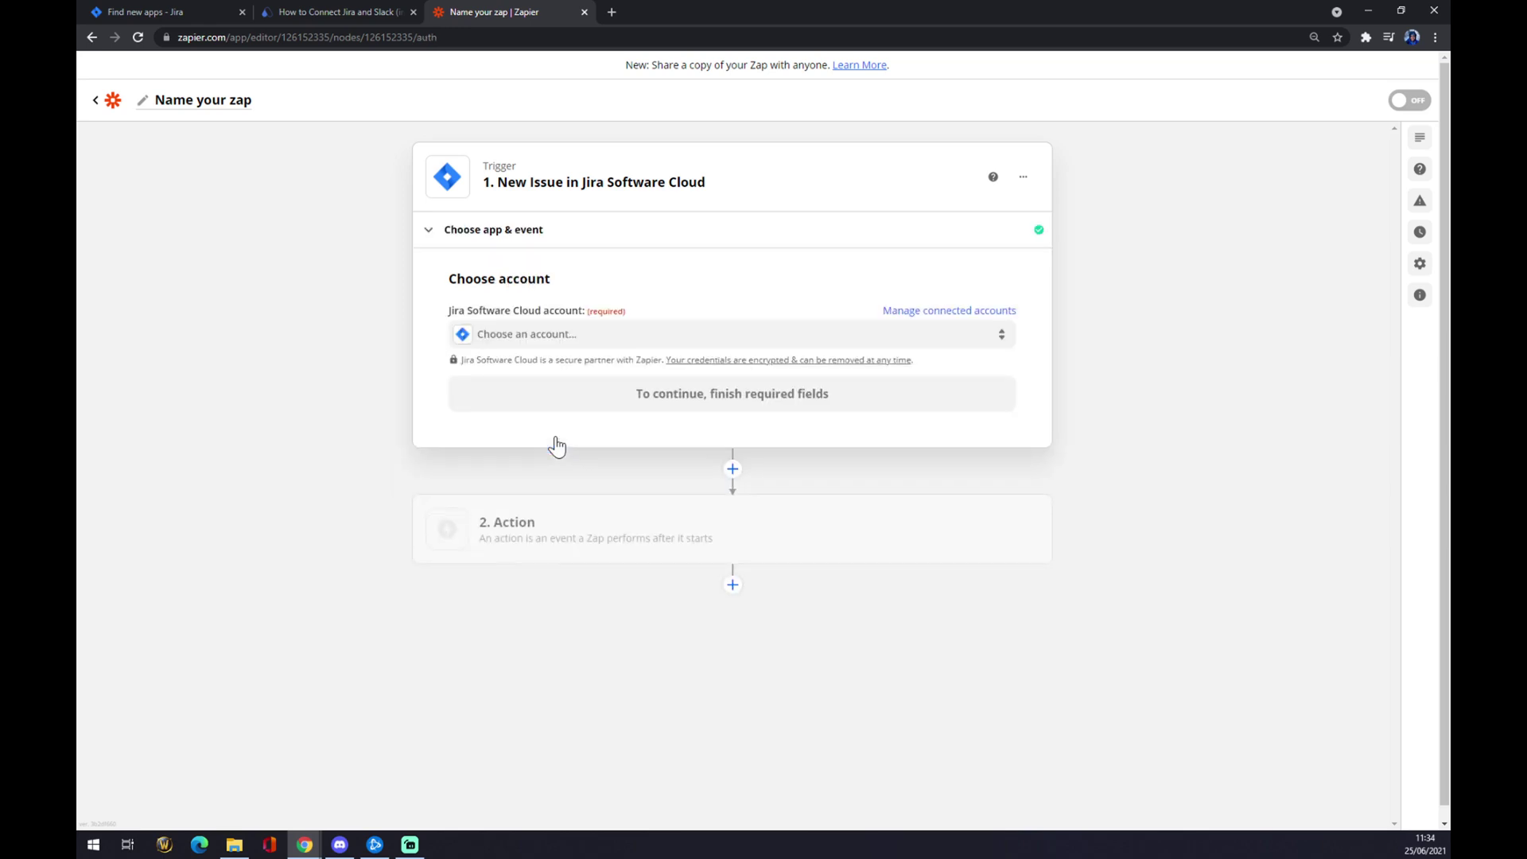
Step: Connect the existing Jira Software Cloud account and watch the MStone project for new issues
left_click(547, 338)
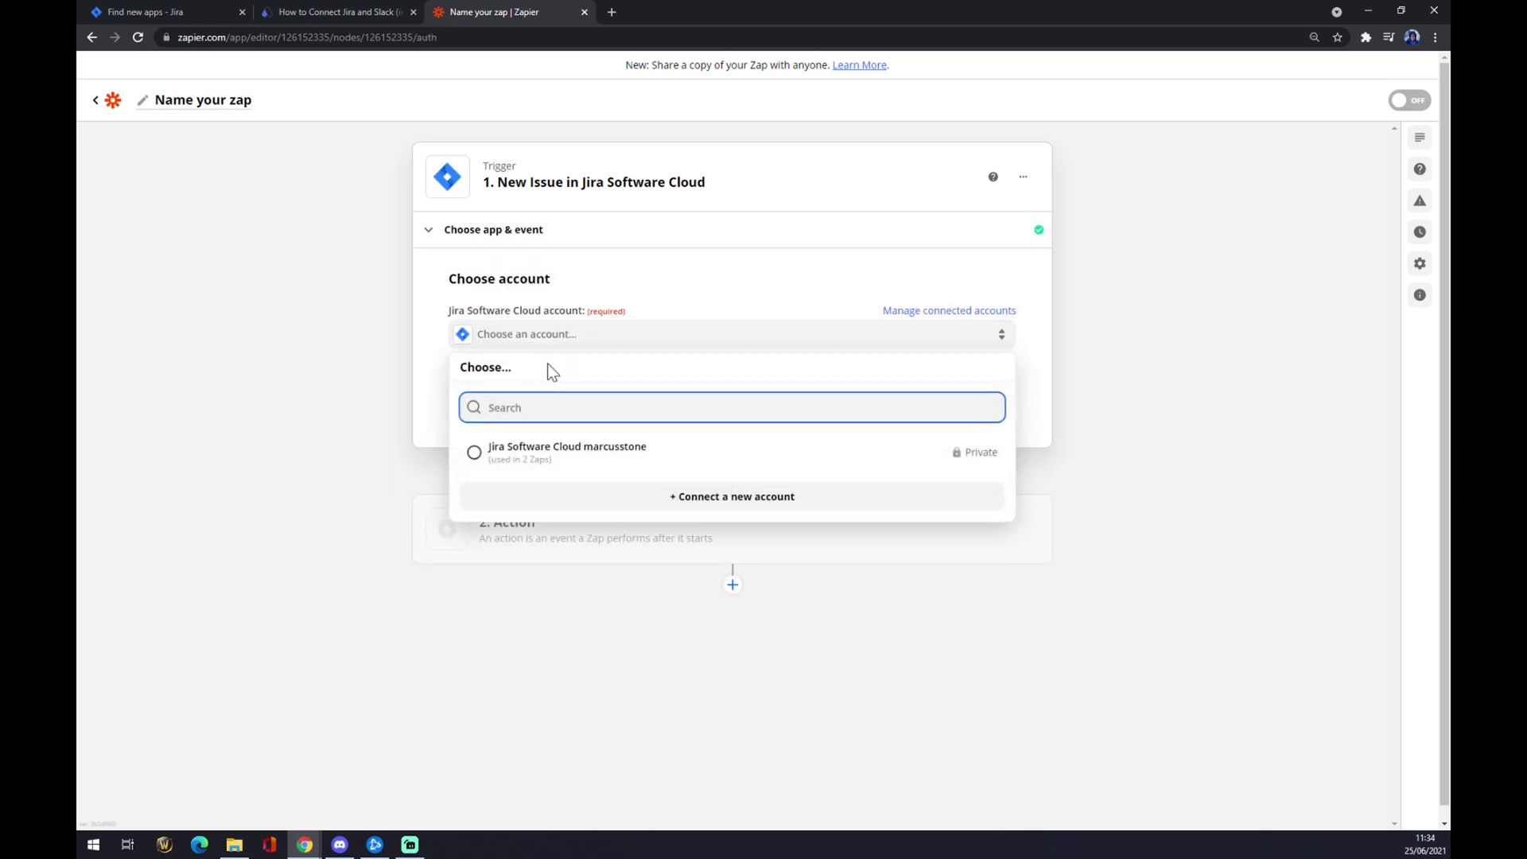
left_click(561, 465)
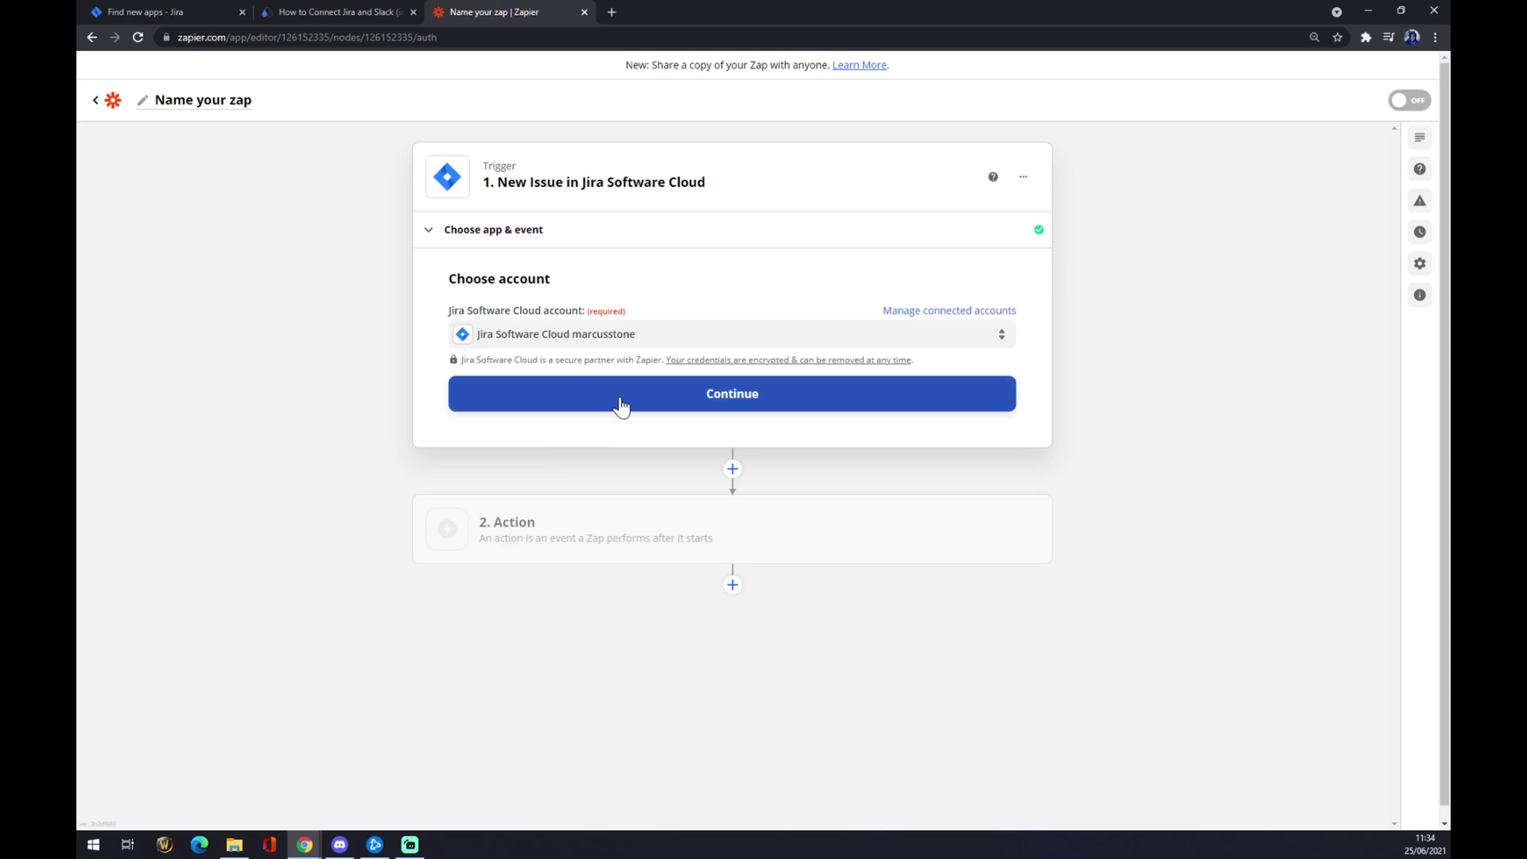
left_click(621, 406)
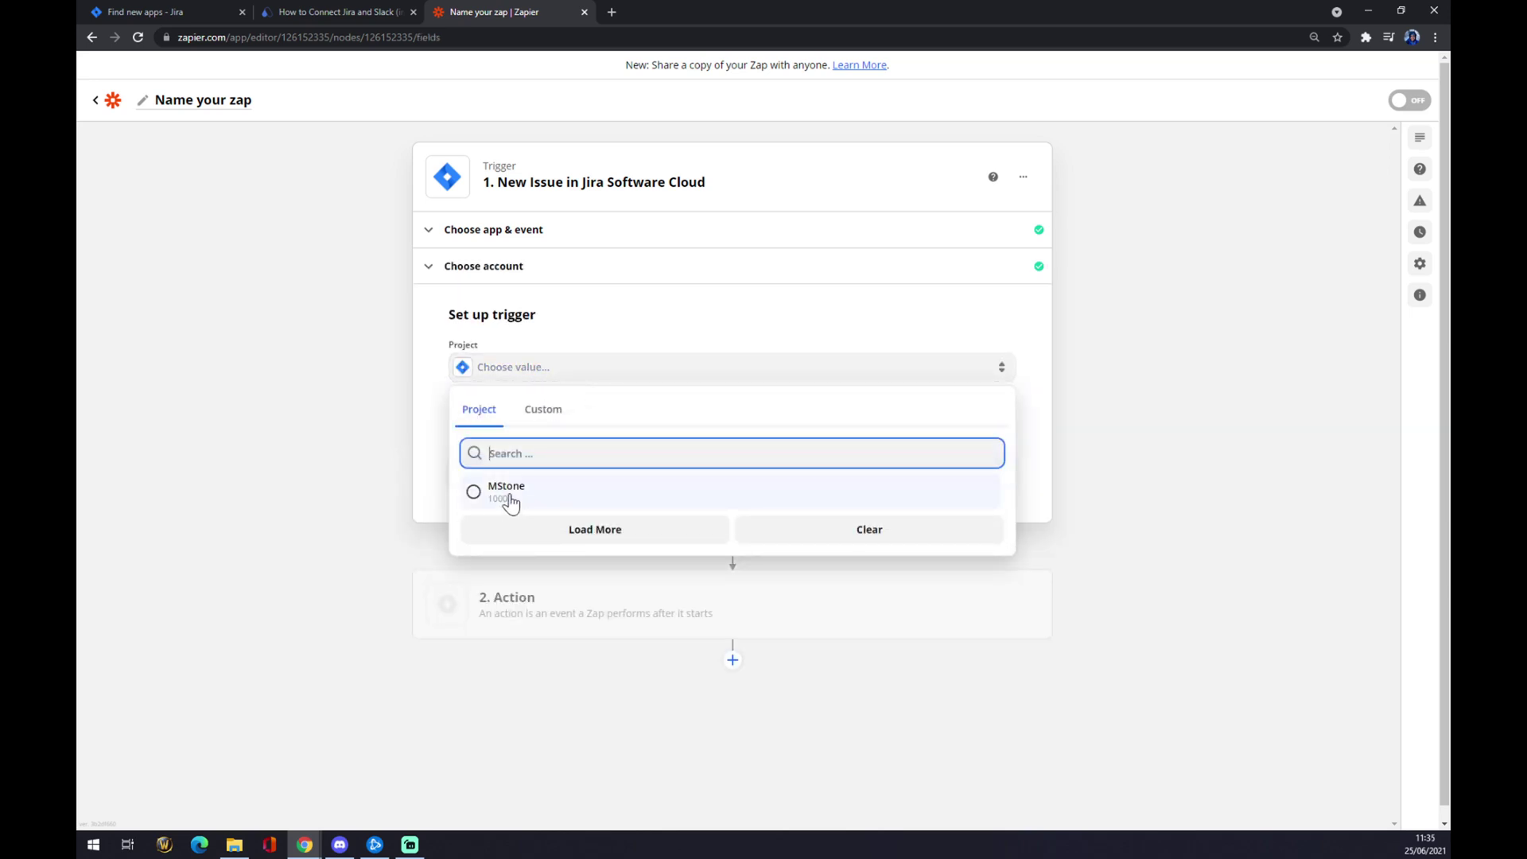
left_click(509, 503)
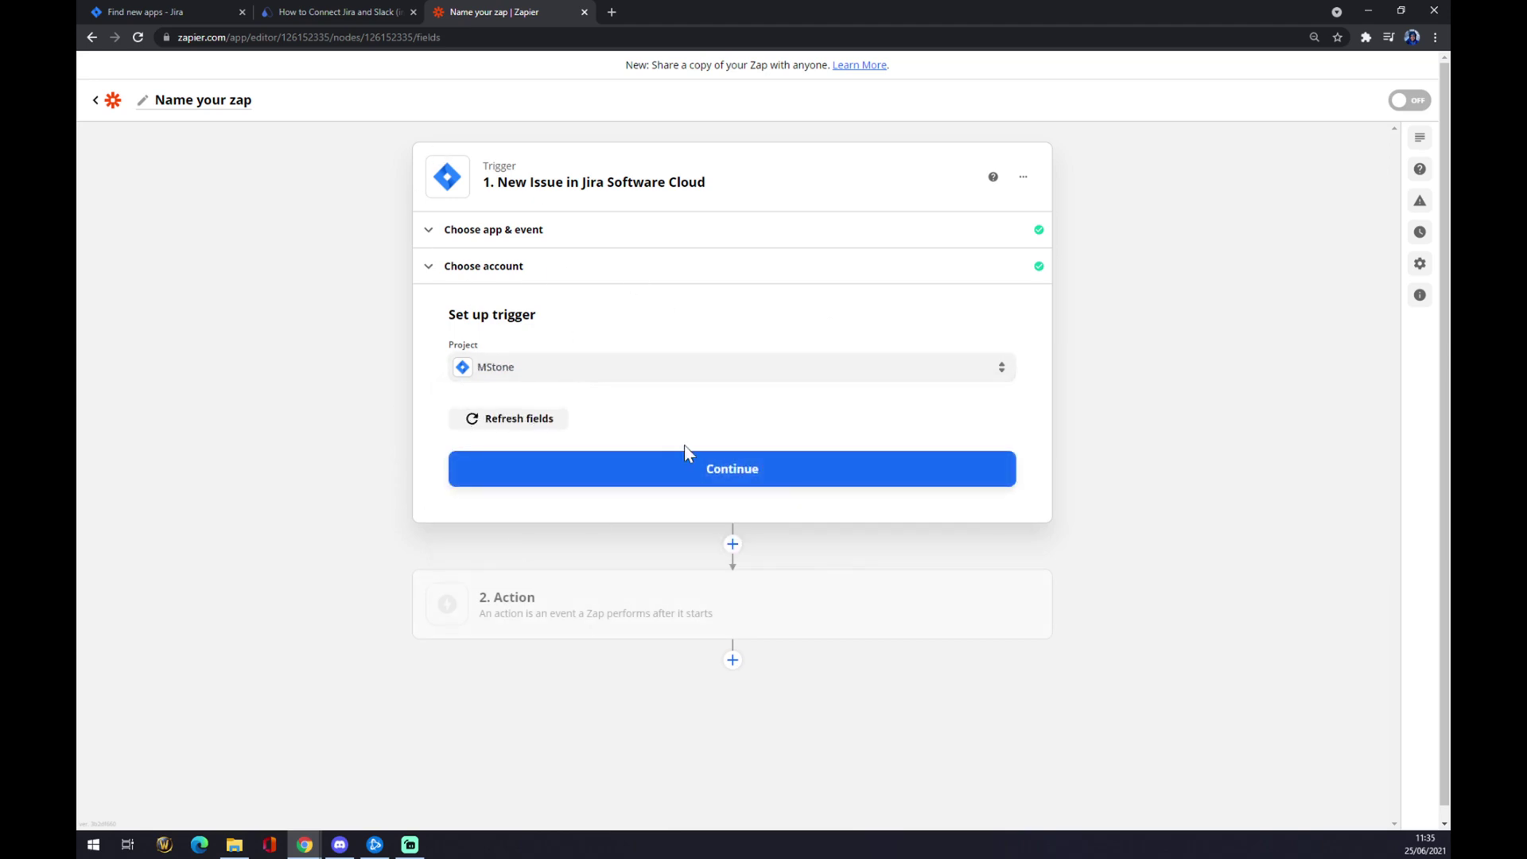
left_click(672, 467)
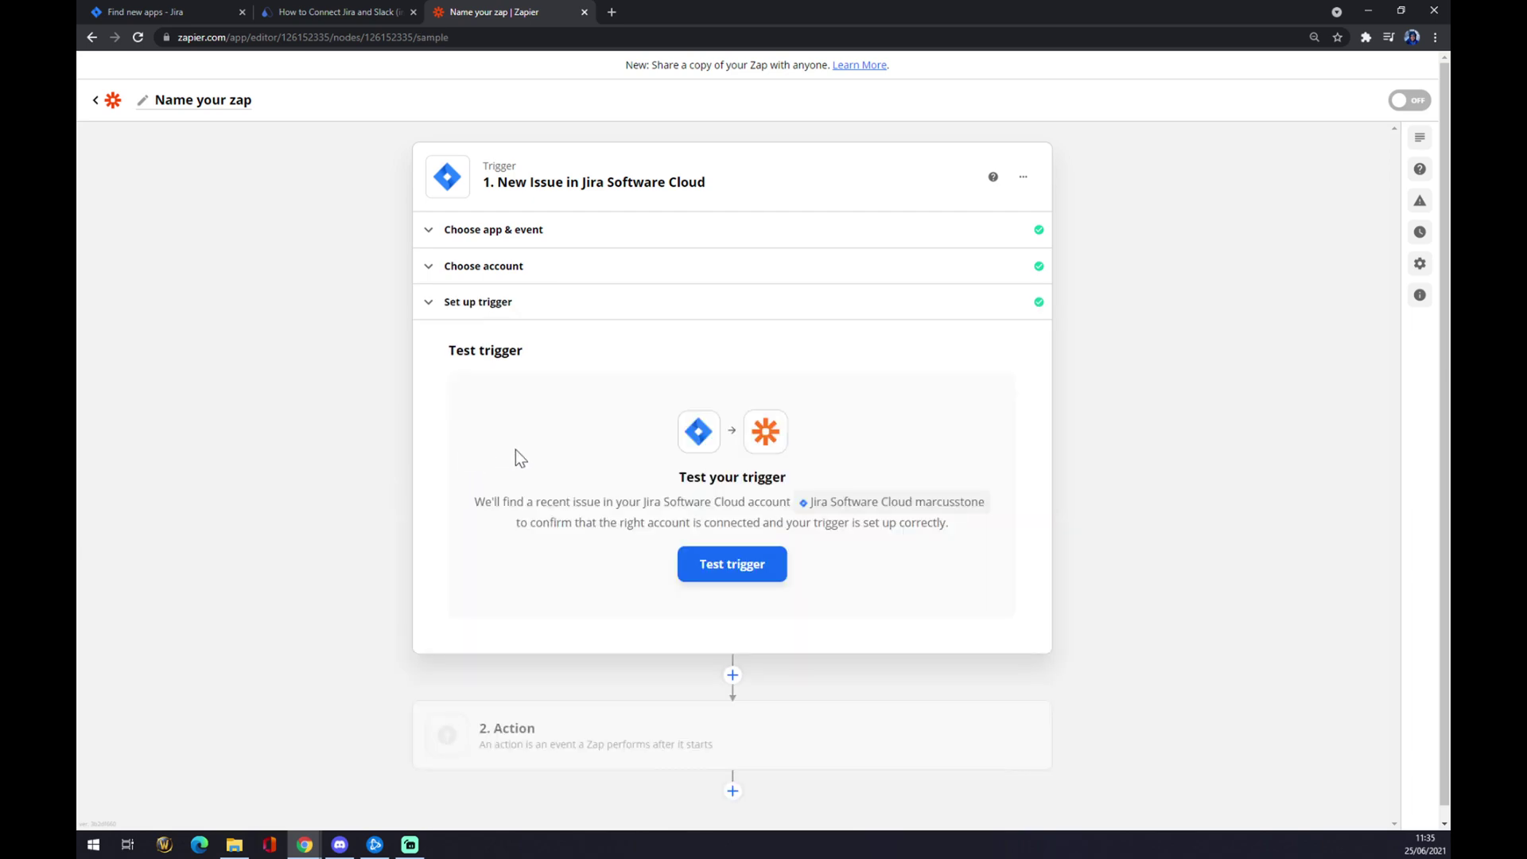
Step: Set the zap's action to Slack with the Add Reminder event and continue
left_click(562, 723)
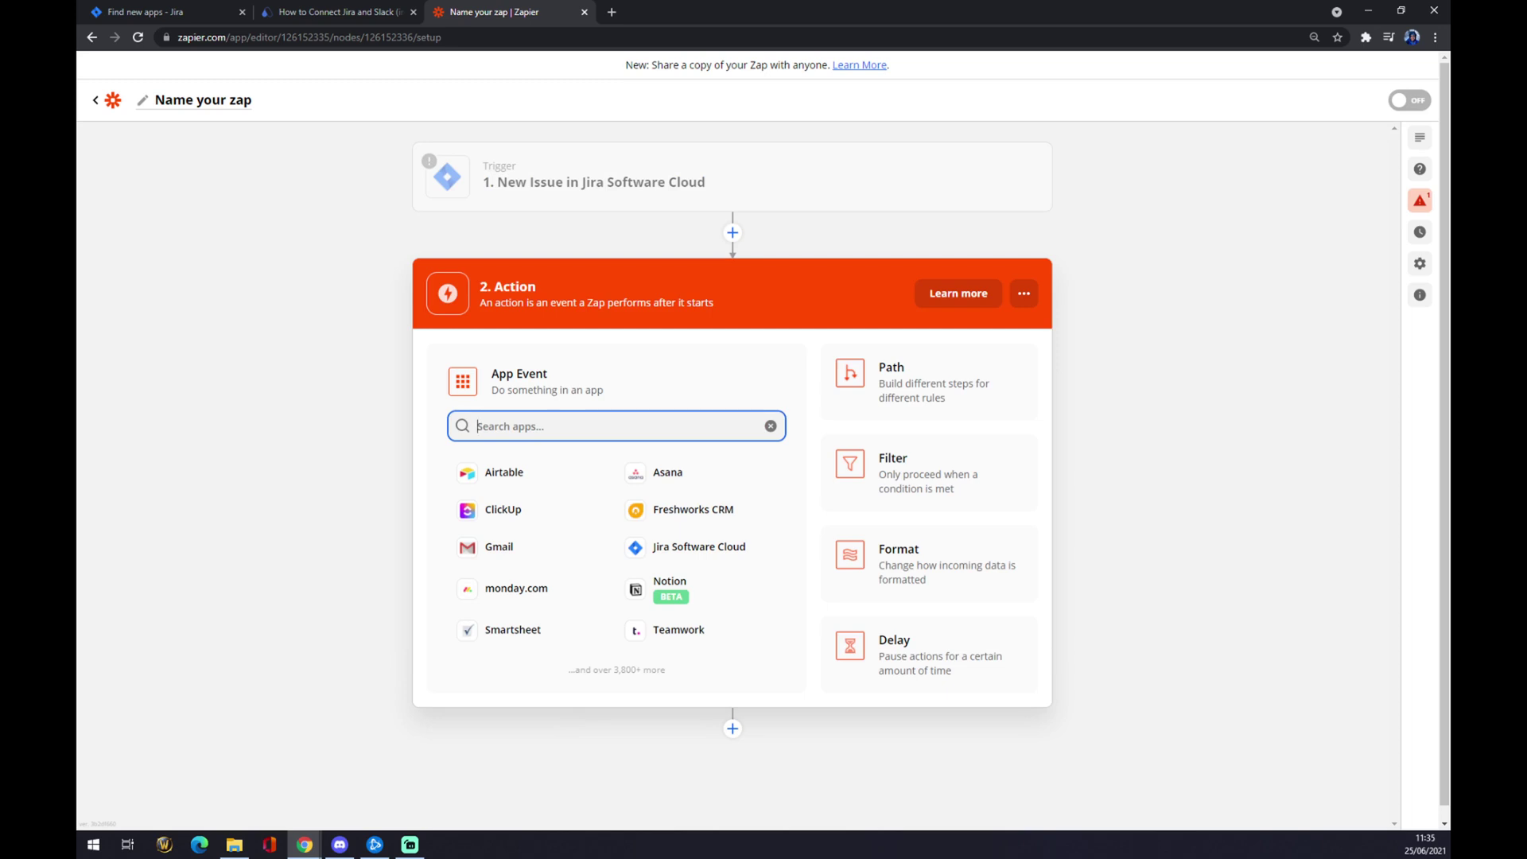
type("slack")
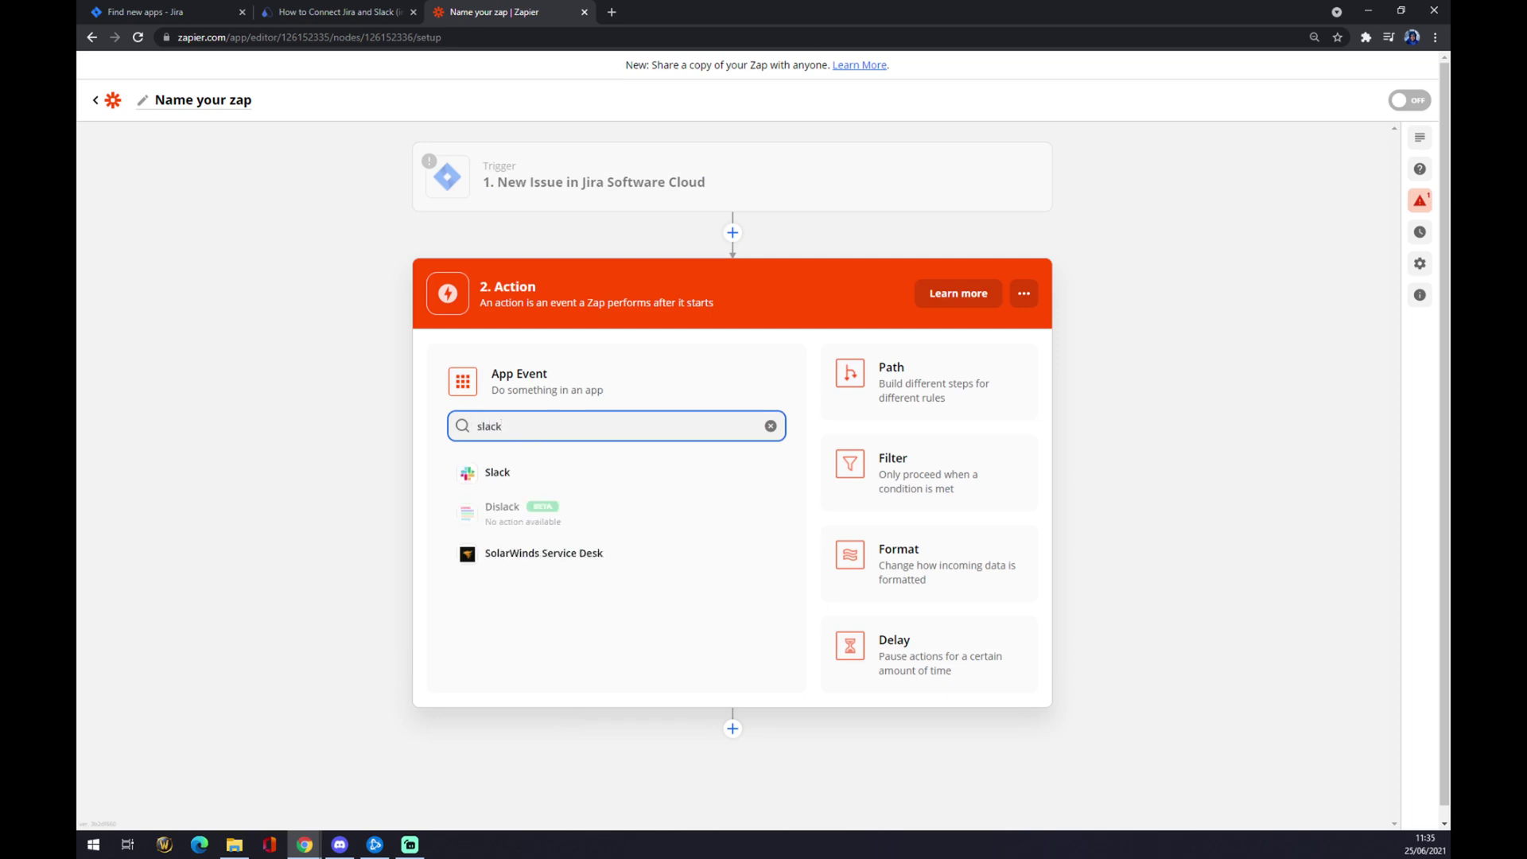
left_click(501, 471)
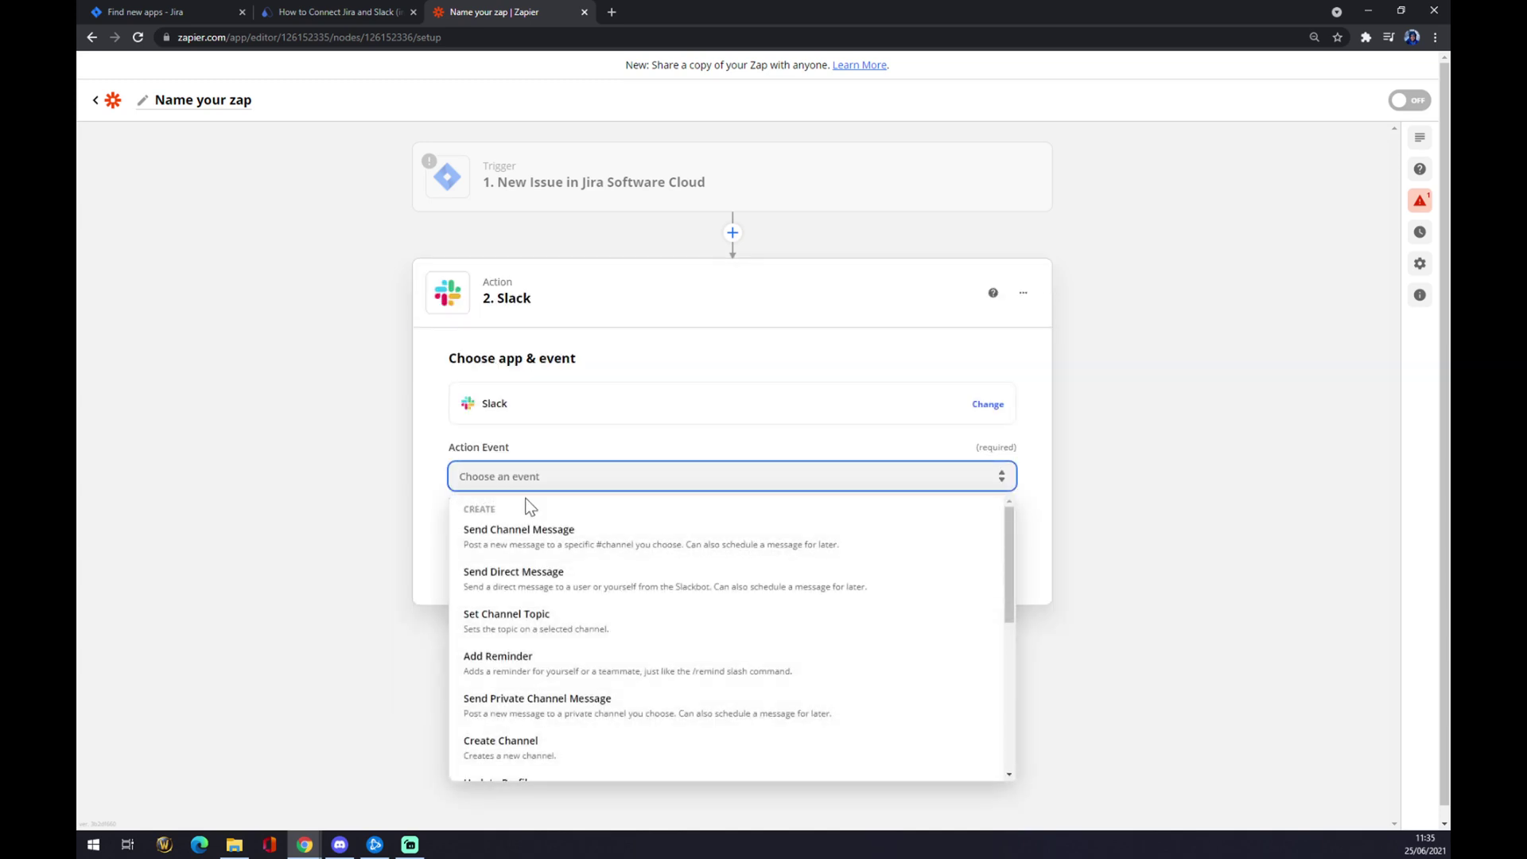
left_click(535, 668)
left_click(636, 562)
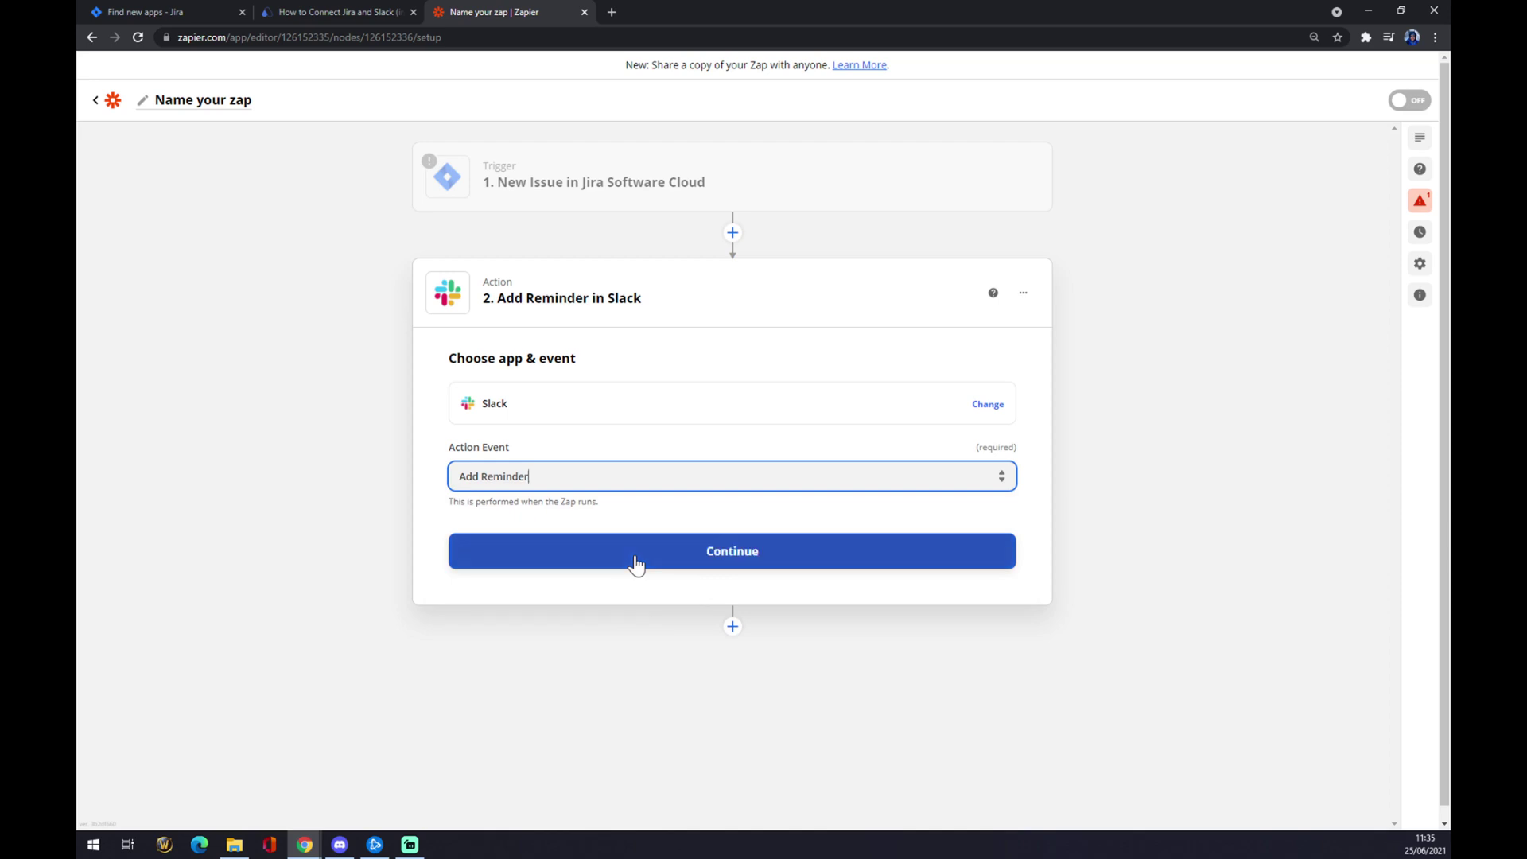